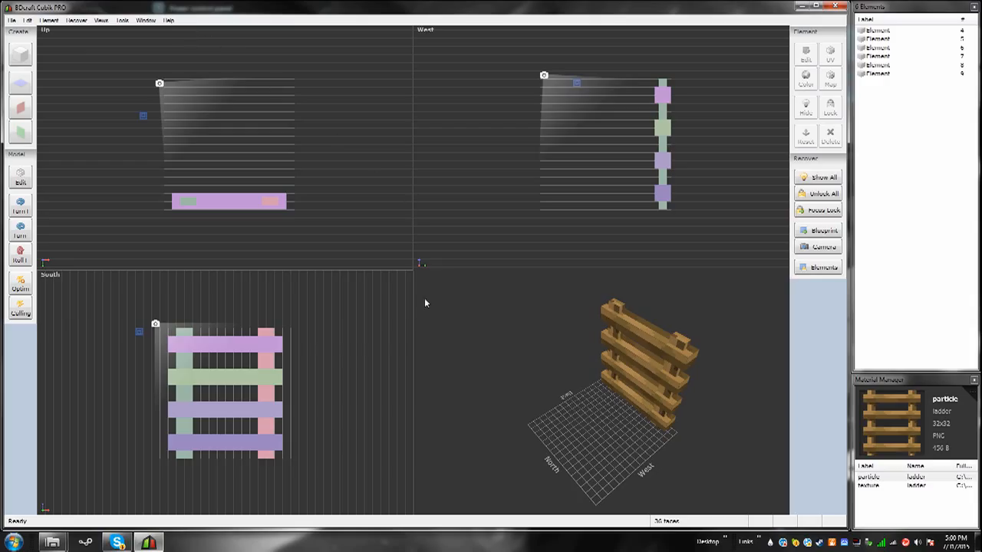
- Examine the finished ladder model from several angles in the 3D view
middle_click_drag(593, 443, 620, 414)
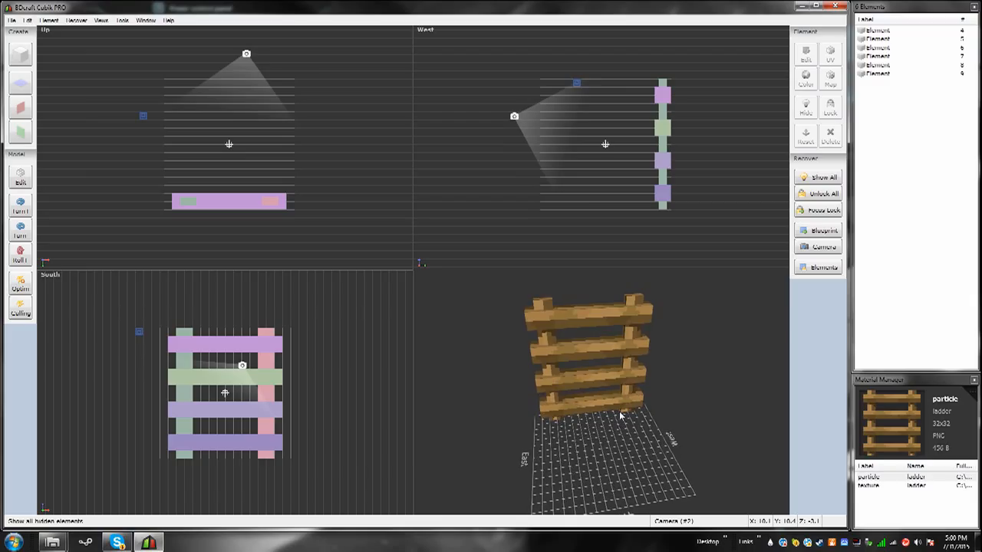
mouse_move(621, 415)
middle_mouse_down()
mouse_move(661, 412)
mouse_move(671, 382)
mouse_move(639, 359)
mouse_move(626, 359)
mouse_move(627, 412)
middle_mouse_up()
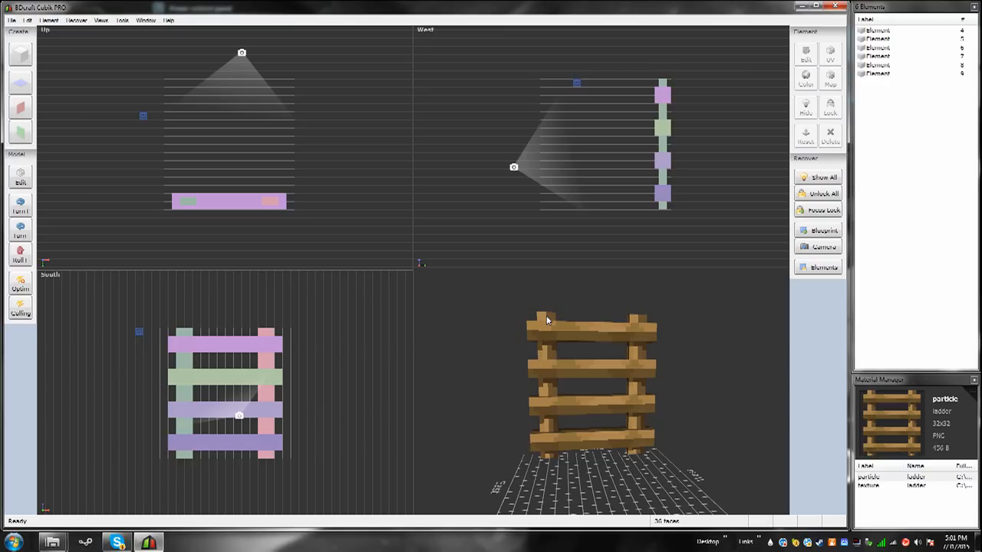
left_click_drag(649, 465, 635, 481)
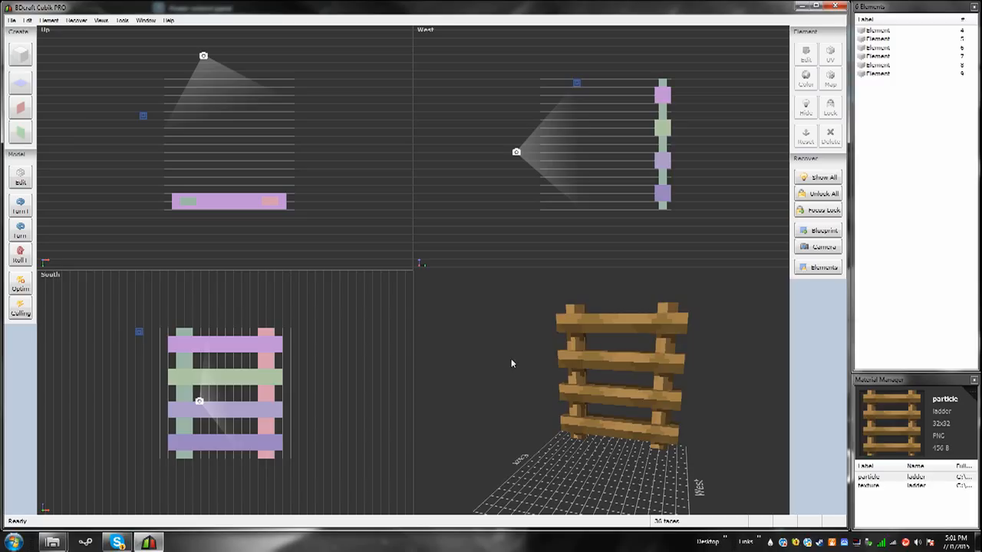
left_click_drag(605, 458, 598, 512)
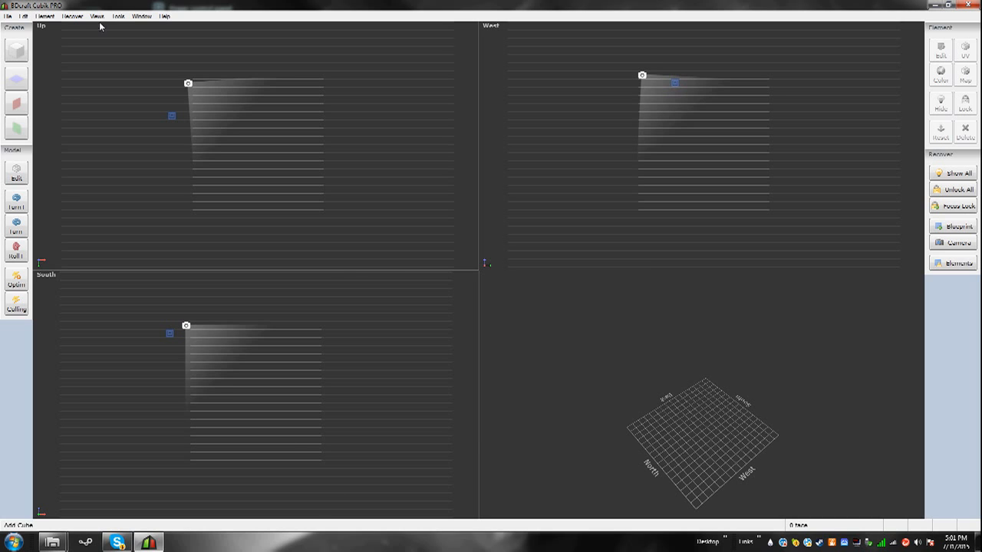
- Maximize the workspace of the empty model with the managers on the right
left_click(142, 16)
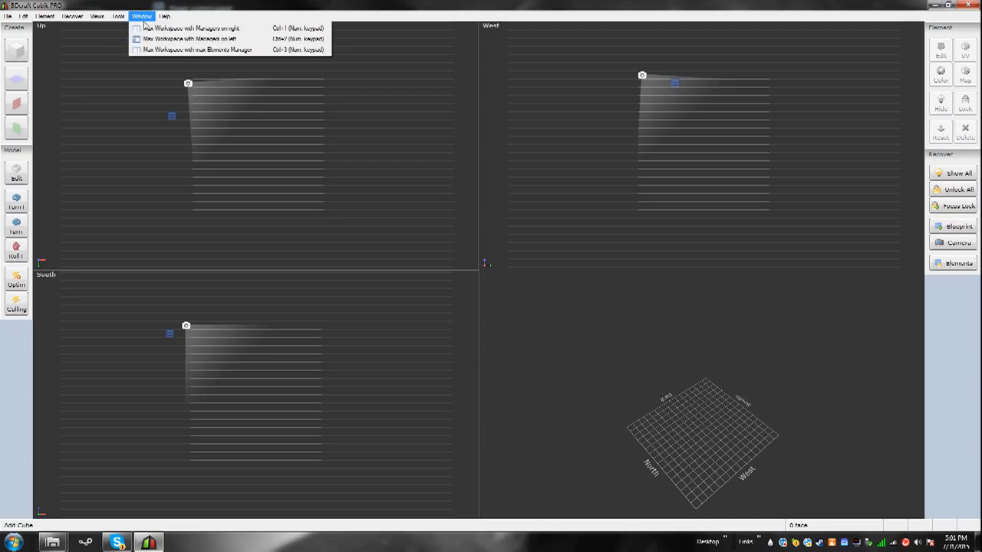
left_click(216, 29)
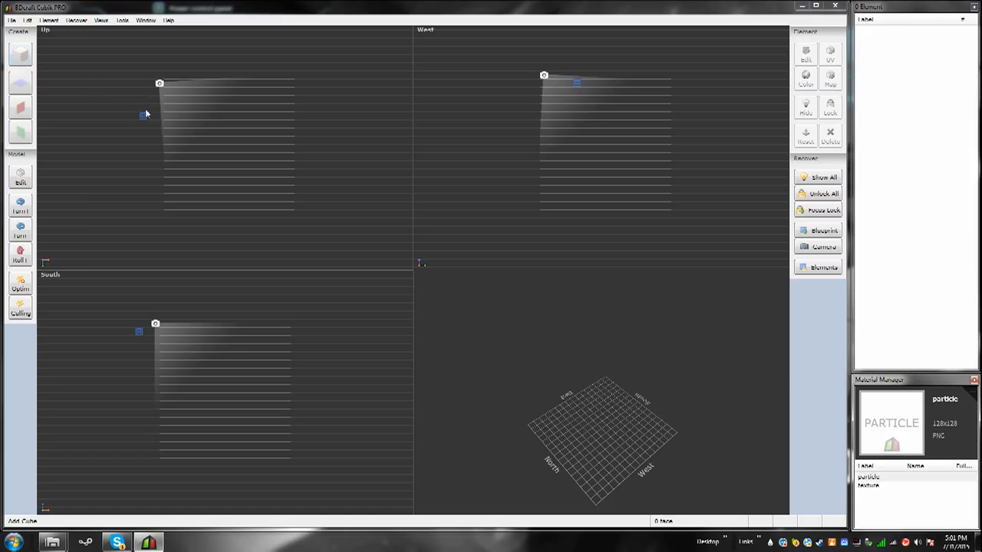
- Size the blueprint to about 2 units wide and 1 unit deep, and place it at X 2, Y 15, Z 14
mouse_move(145, 118)
left_mouse_down()
mouse_move(145, 93)
mouse_move(192, 90)
mouse_move(184, 87)
mouse_move(196, 211)
left_mouse_up()
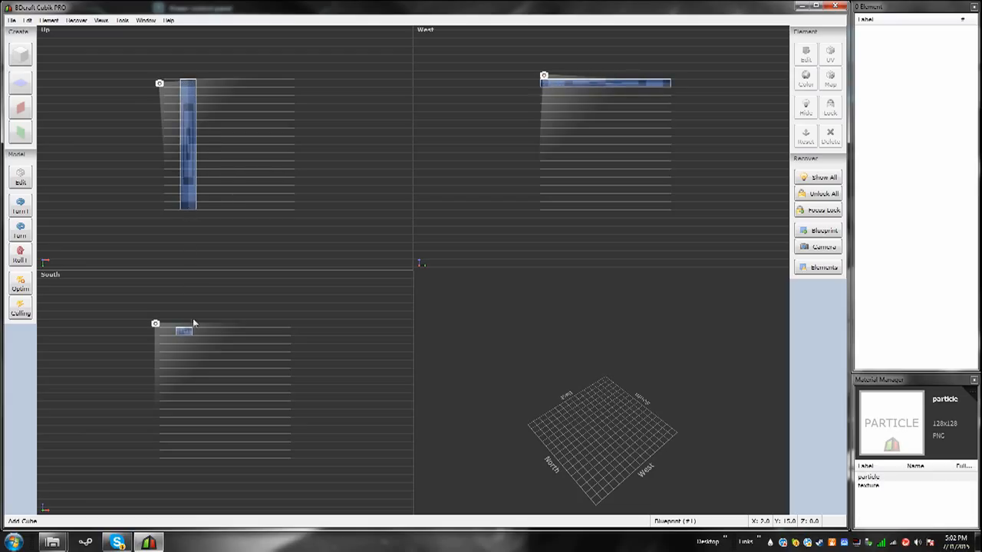
left_click_drag(191, 208, 190, 84)
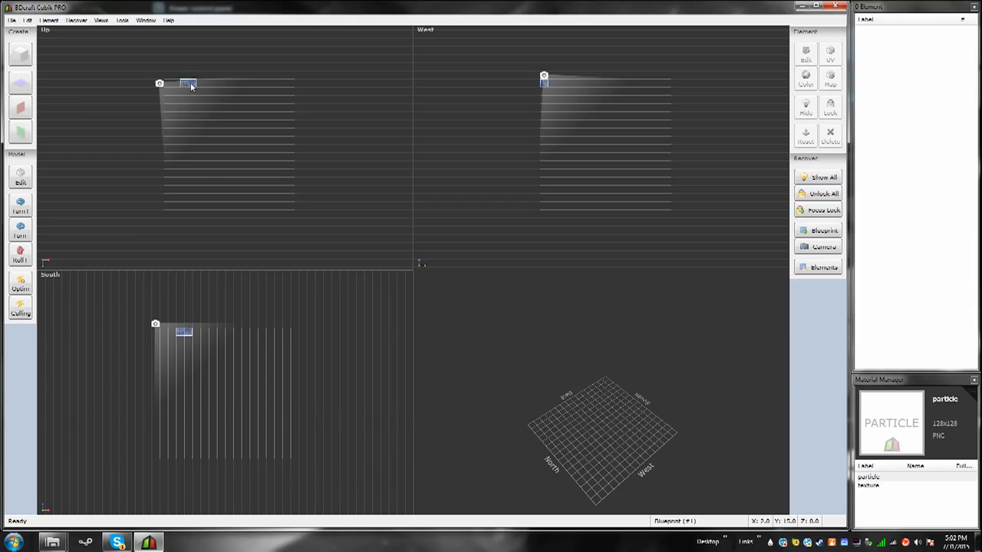
left_click_drag(188, 83, 191, 201)
- Load ladder.png from the blocks folder as the texture material
double_click(874, 486)
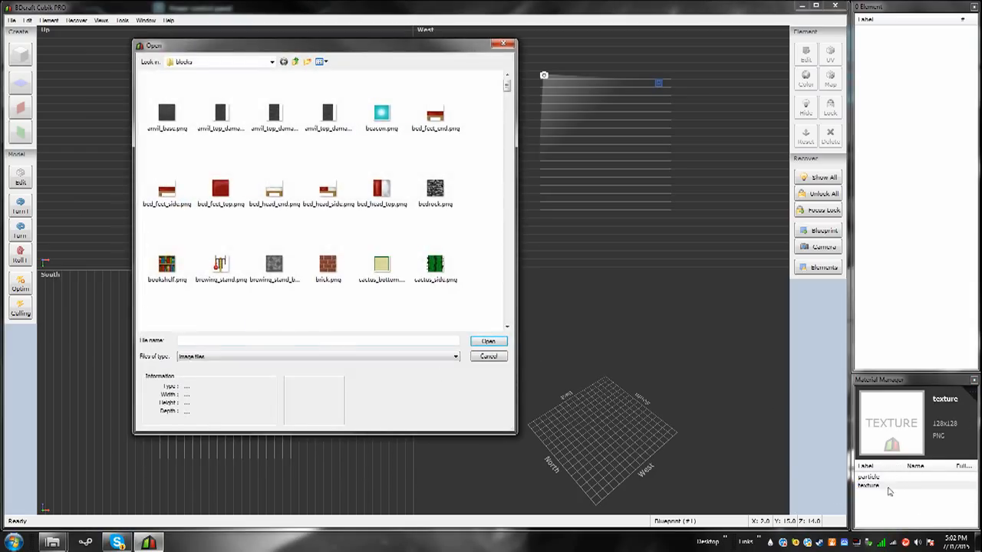
type("lad")
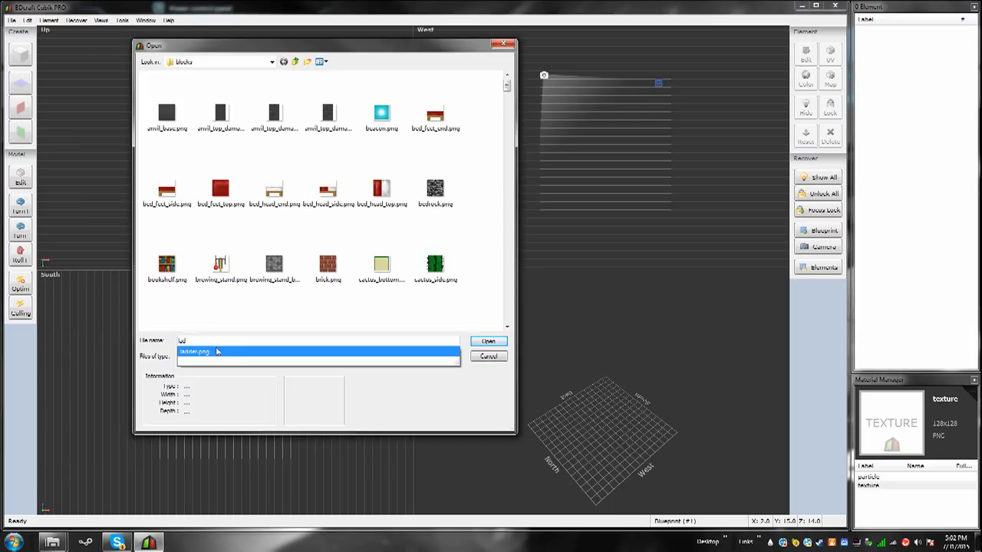
left_click(214, 353)
left_click(489, 341)
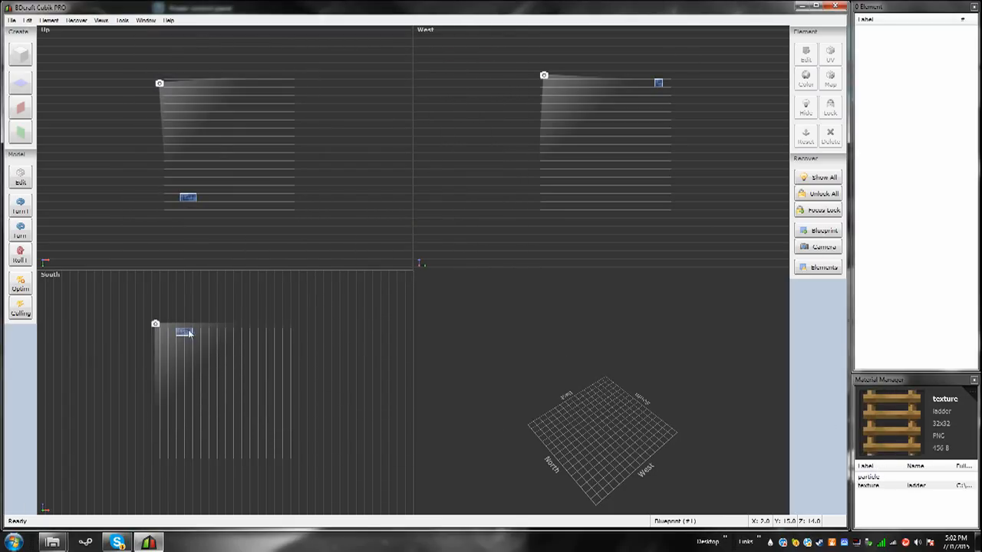
- Stretch the blueprint down to Y 0, shift it to Z 14.5, and add a cube from it as the first post
left_click_drag(195, 398, 191, 464)
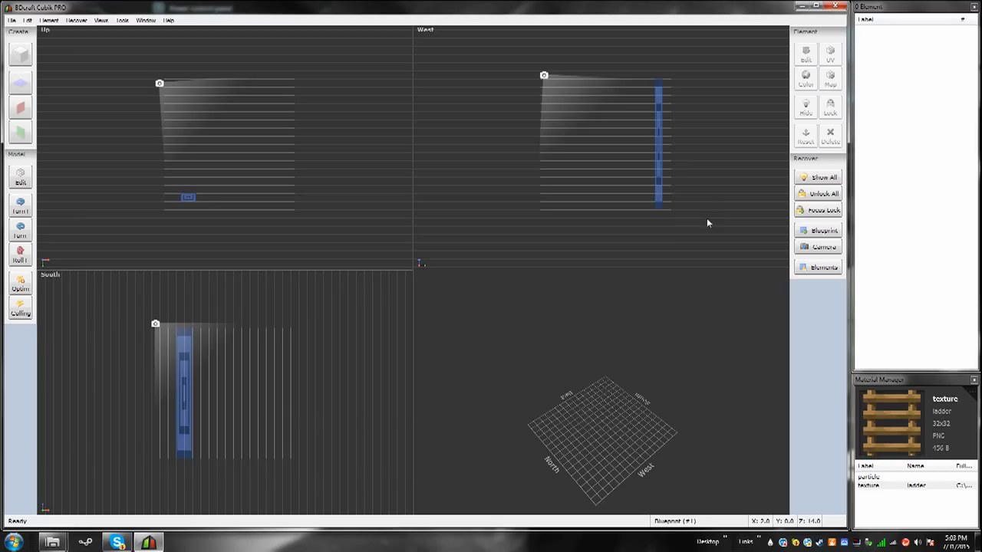
left_click_drag(662, 194, 667, 194)
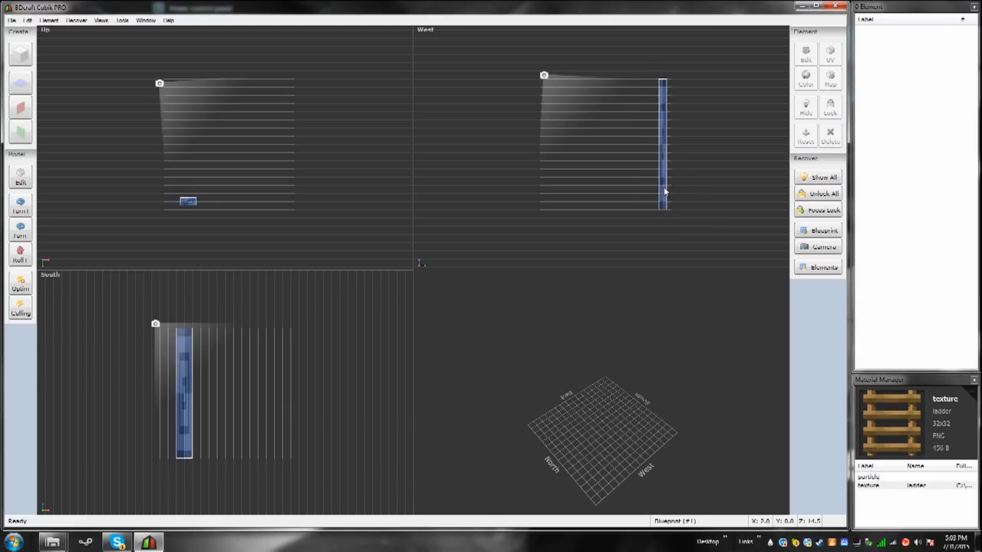
left_click(21, 57)
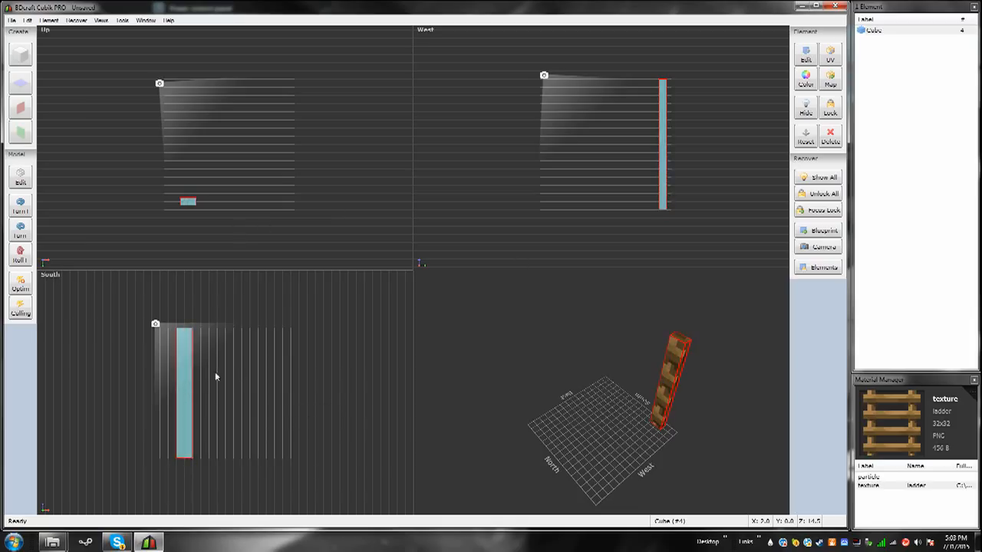
- Move the first post aside to X 4.5 and shift the uncovered blueprint to X 12
mouse_move(186, 360)
left_mouse_down()
mouse_move(229, 356)
mouse_move(185, 360)
left_mouse_up()
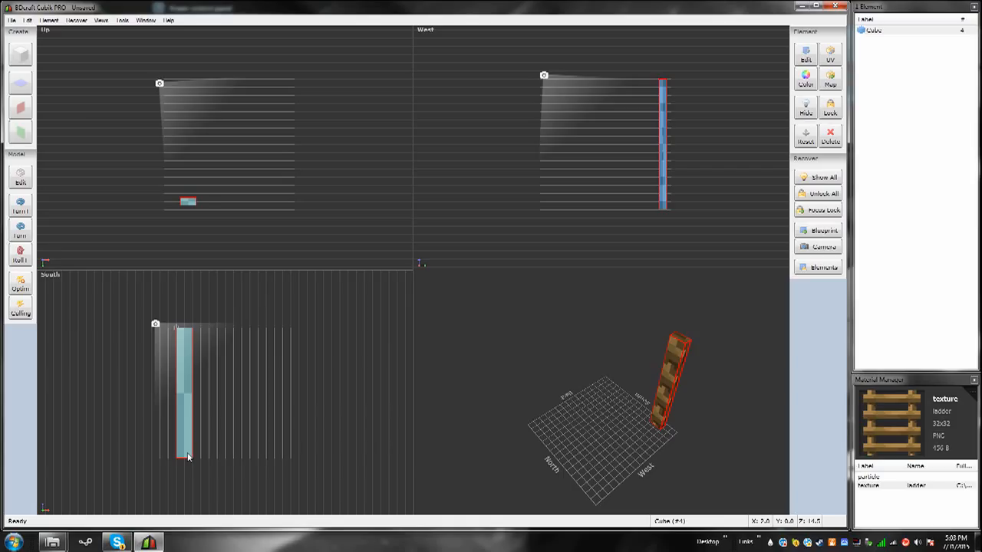
mouse_move(188, 456)
left_mouse_down()
mouse_move(284, 359)
mouse_move(188, 461)
left_mouse_up()
left_click_drag(187, 373, 204, 372)
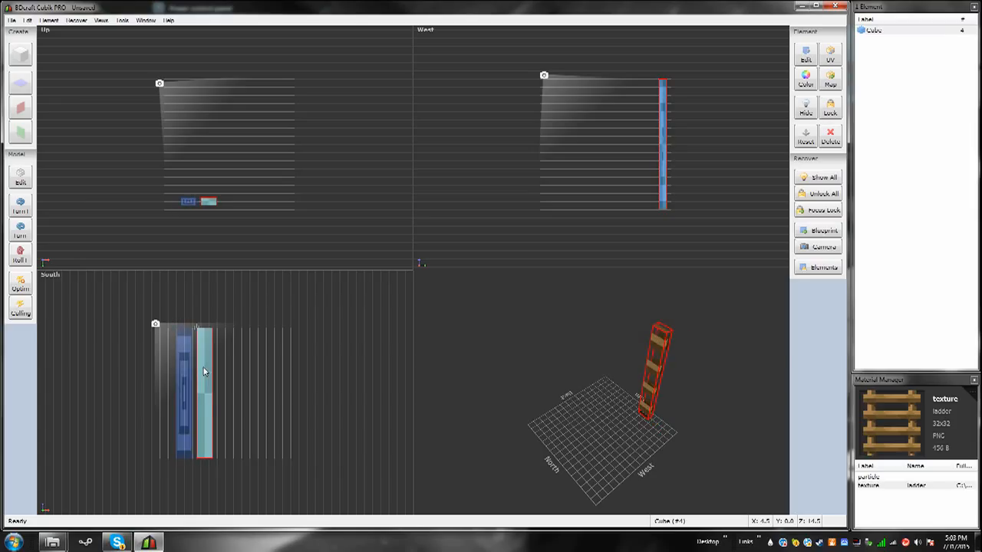
left_click(236, 400)
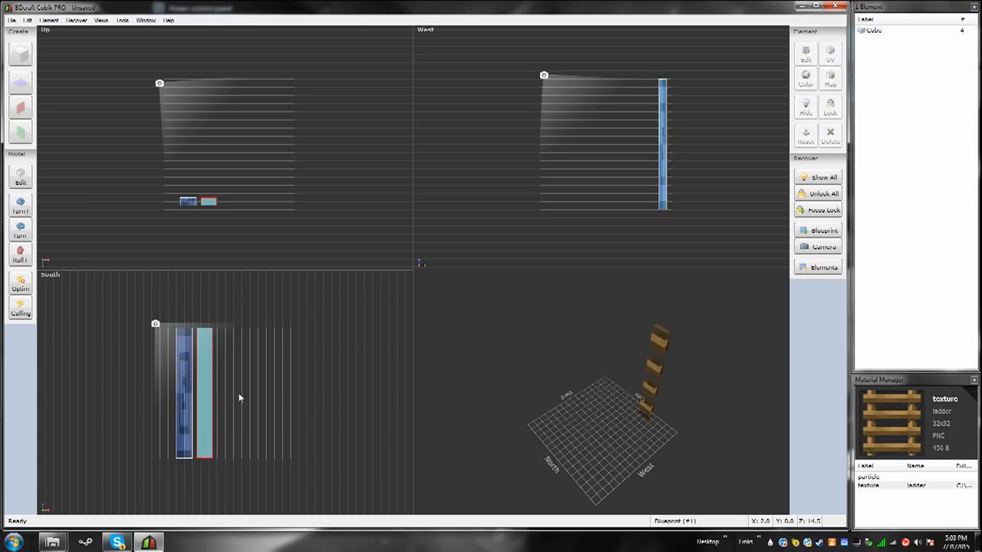
mouse_move(181, 413)
left_mouse_down()
mouse_move(269, 416)
mouse_move(261, 413)
left_mouse_up()
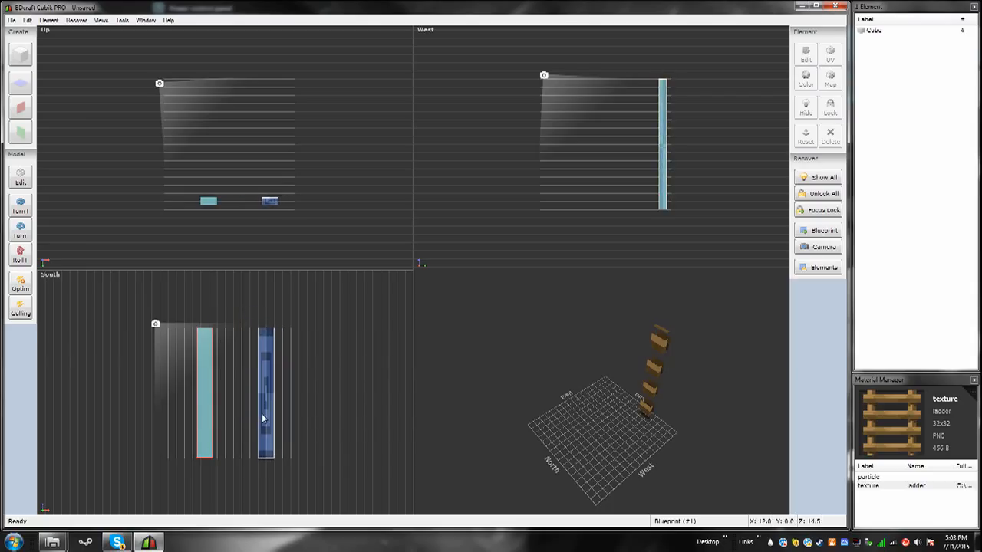
- Return the first post to X 2 and add a second post from the blueprint at X 12
left_click(203, 418)
mouse_move(202, 409)
left_mouse_down()
mouse_move(187, 412)
mouse_move(176, 396)
left_mouse_up()
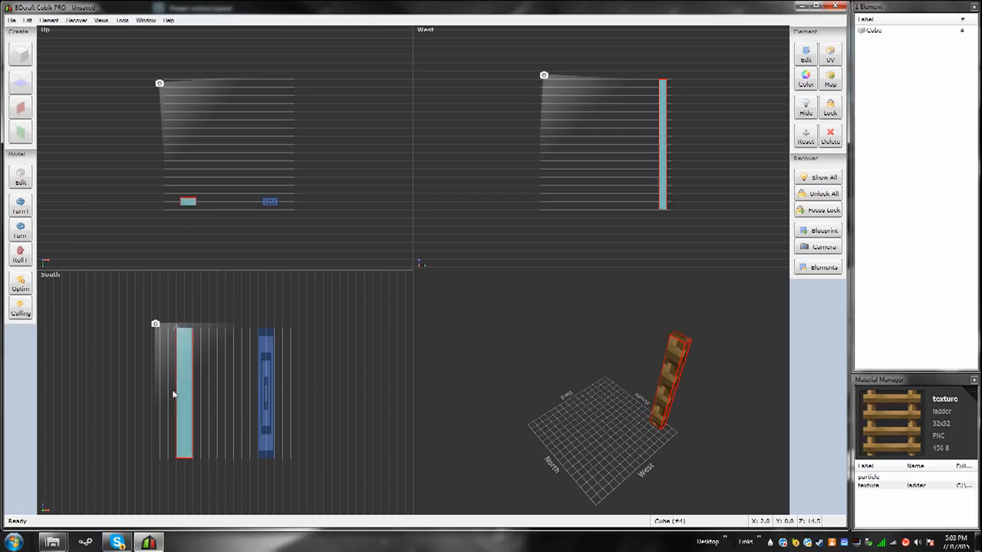
left_click(20, 54)
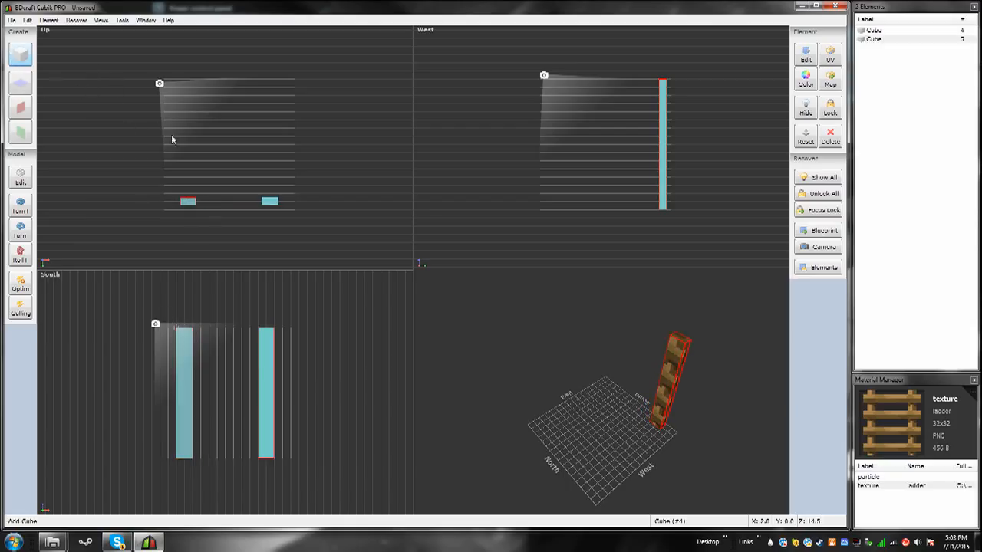
- Separate the blueprint from the second post, placing the blueprint at X 6.5 and the post back at X 12
left_click(259, 374)
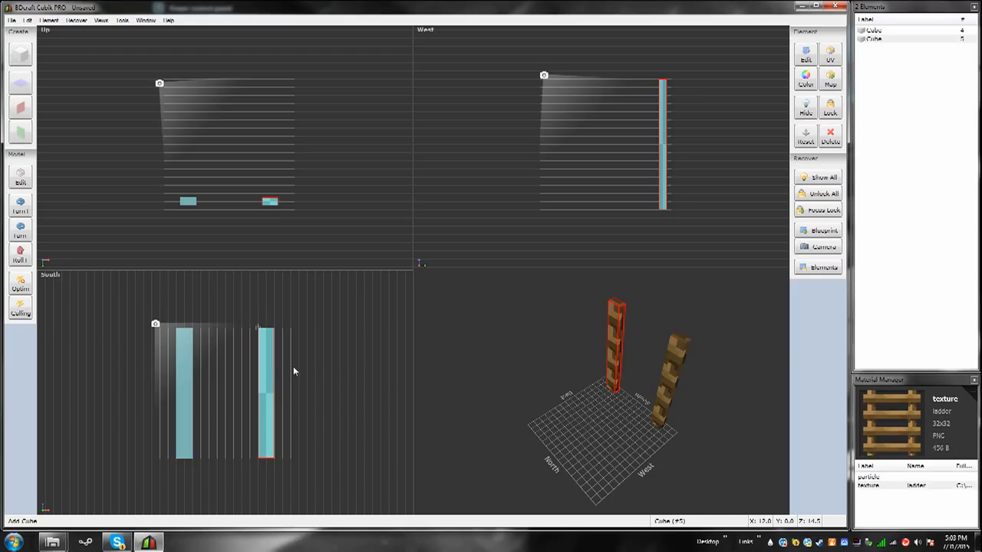
left_click_drag(262, 375, 217, 375)
left_click(261, 377)
left_click(287, 384)
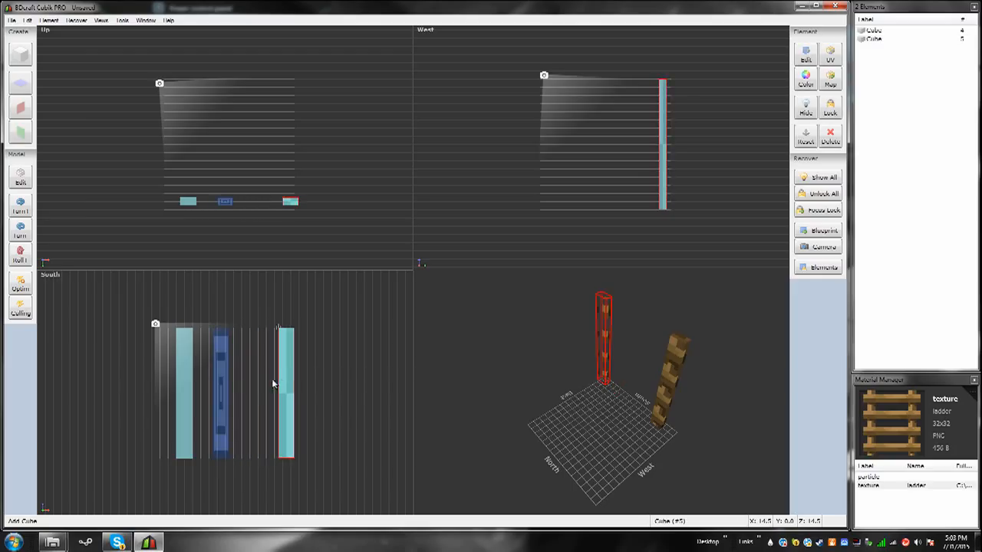
left_click_drag(285, 382, 267, 382)
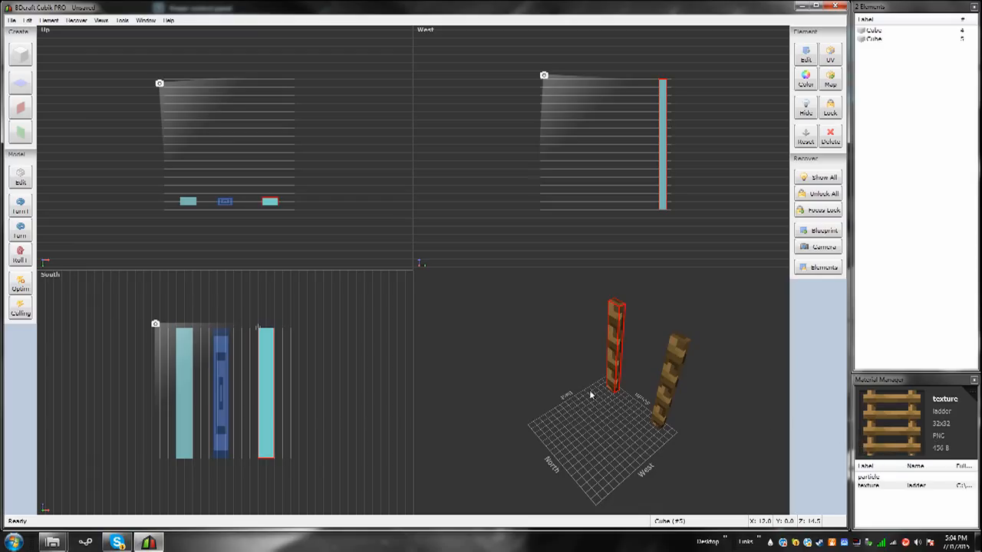
- Move the blueprint to X 1, Z 14 and stretch it across both posts, about 14 units wide and 2 units deep
left_click(225, 374)
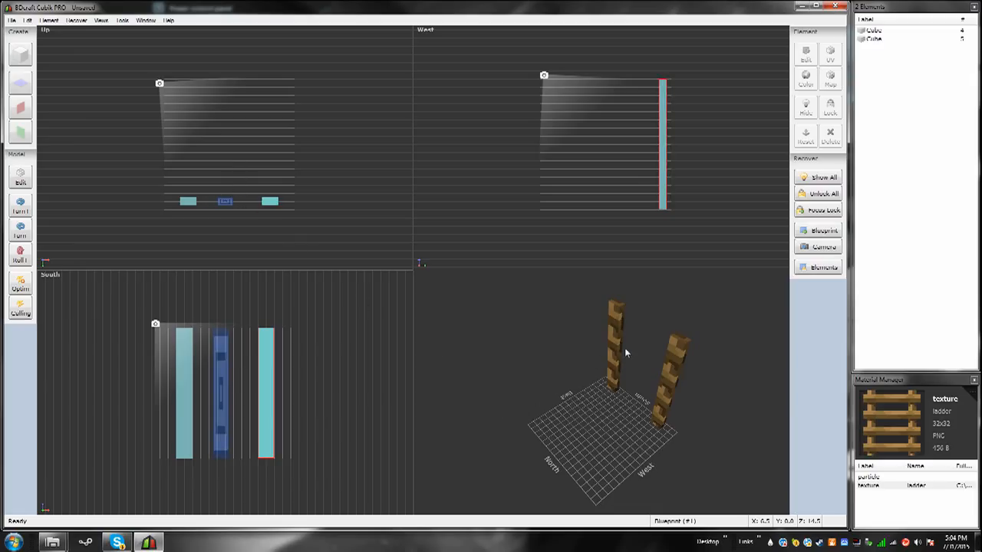
left_click_drag(222, 202, 182, 201)
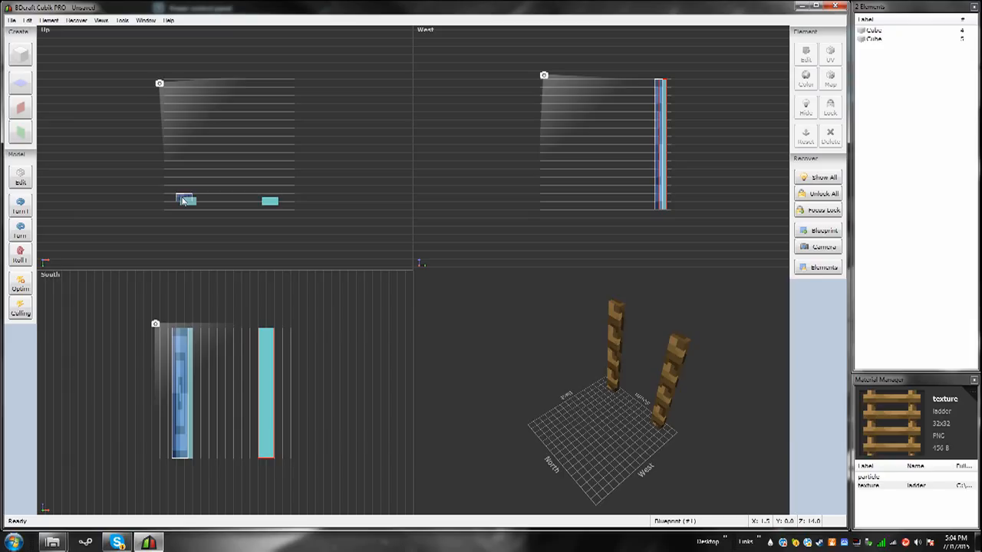
left_click_drag(185, 199, 292, 203)
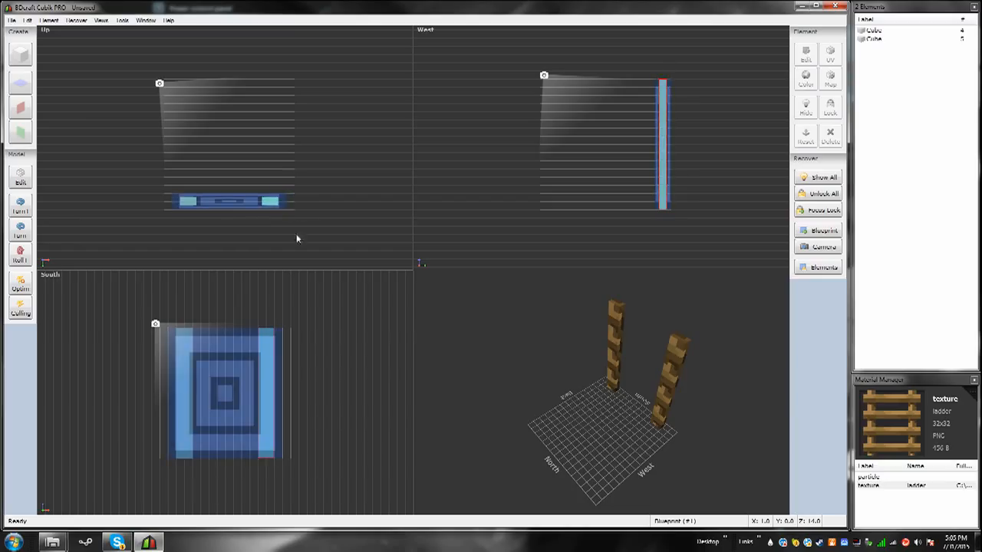
- Reduce the blueprint to about 2 units high at Y 13 and add a cube from it as the top rung
left_click_drag(235, 456, 237, 347)
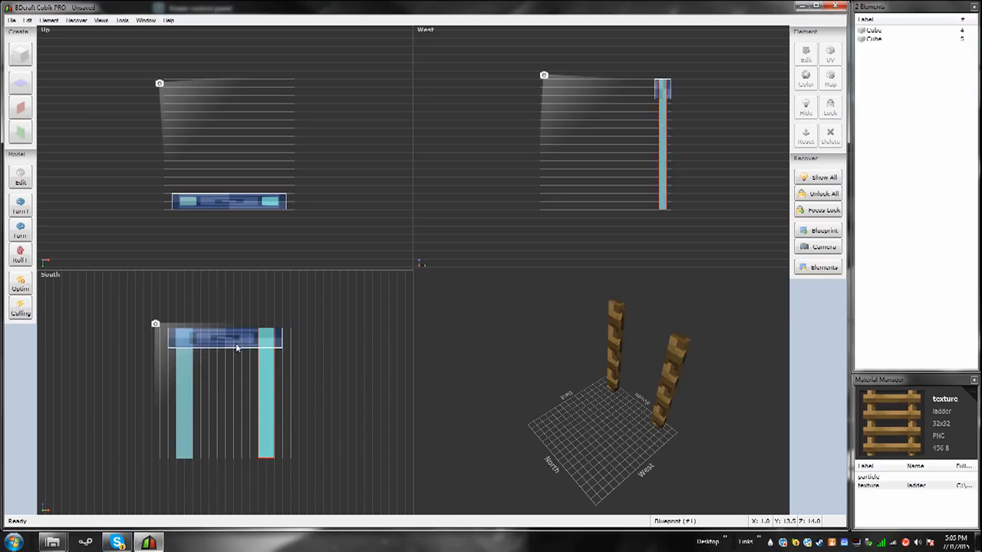
left_click_drag(236, 348, 237, 353)
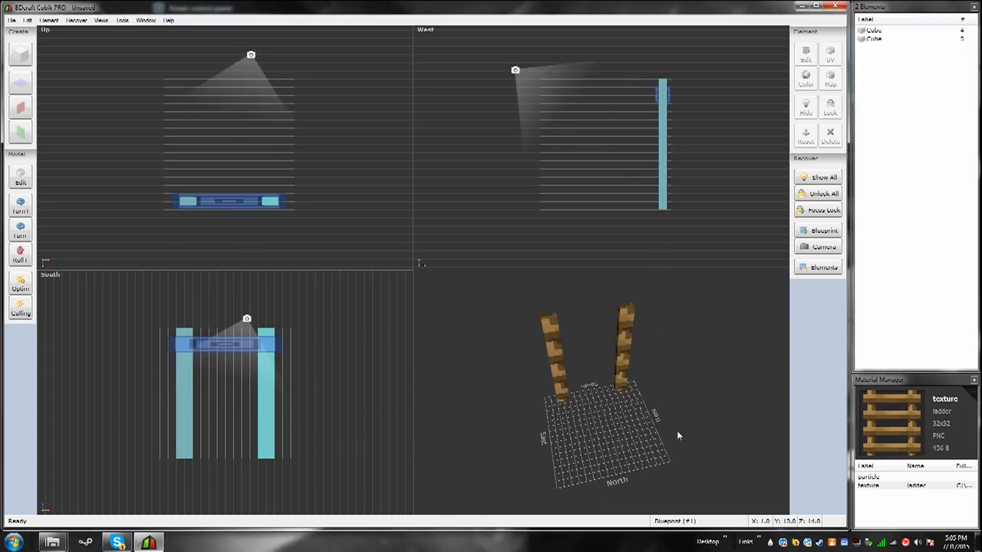
left_click_drag(625, 399, 634, 362)
left_click(209, 339)
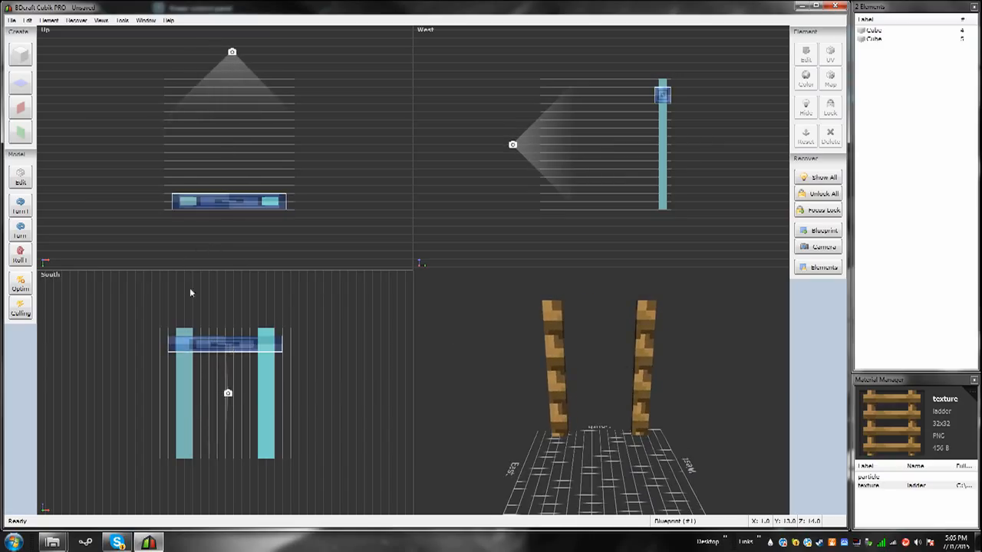
left_click(21, 53)
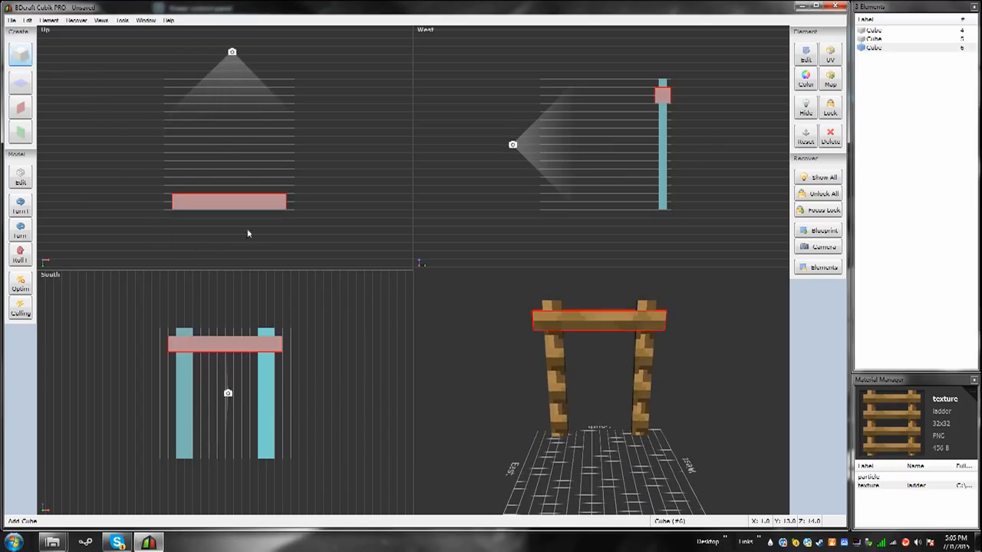
left_click_drag(230, 346, 231, 343)
left_click(230, 354)
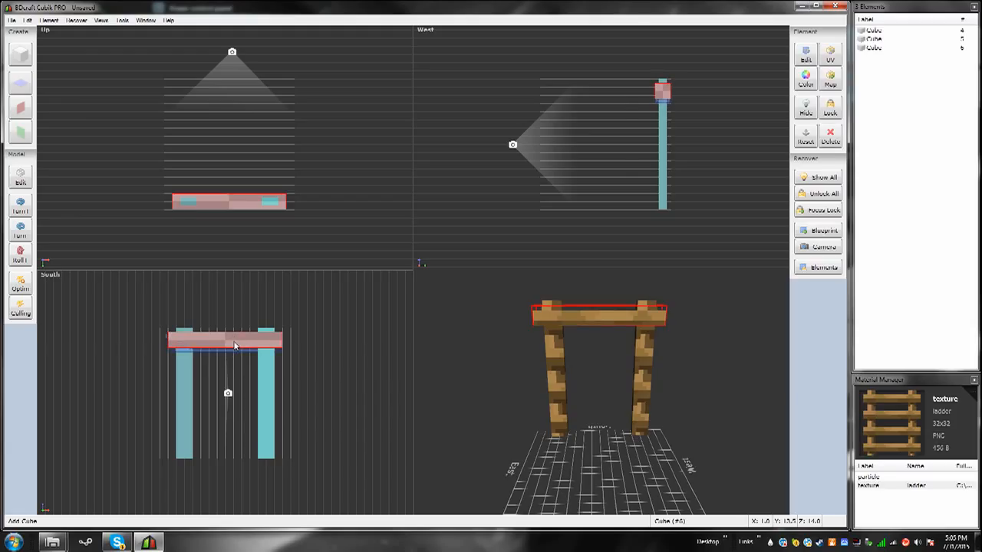
left_click_drag(234, 338, 234, 341)
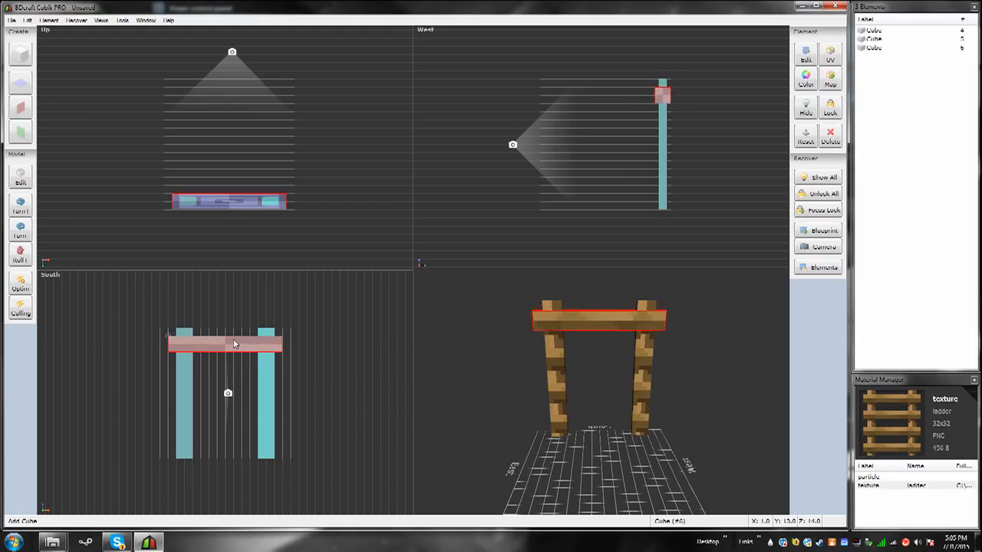
- Add three more rung cubes from the same blueprint and move one down about 4 units below the top rung
left_click(21, 55)
left_click(20, 56)
left_click(21, 56)
left_click_drag(250, 344, 242, 386)
left_click(277, 361)
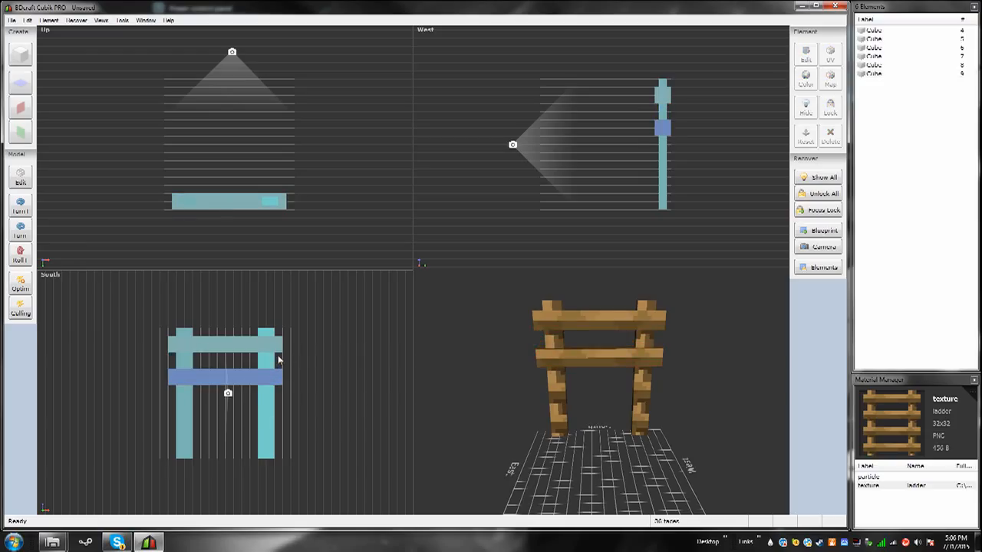
- Move two of the overlapping top rungs down, placing one at Y 5 and the other at Y 1
left_click(229, 347)
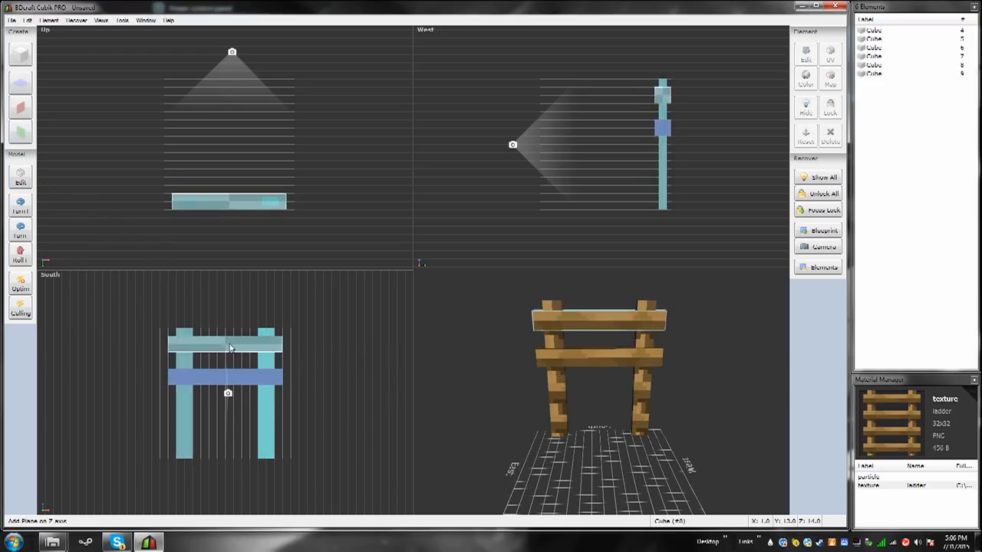
left_click_drag(229, 366, 233, 412)
left_click(246, 346)
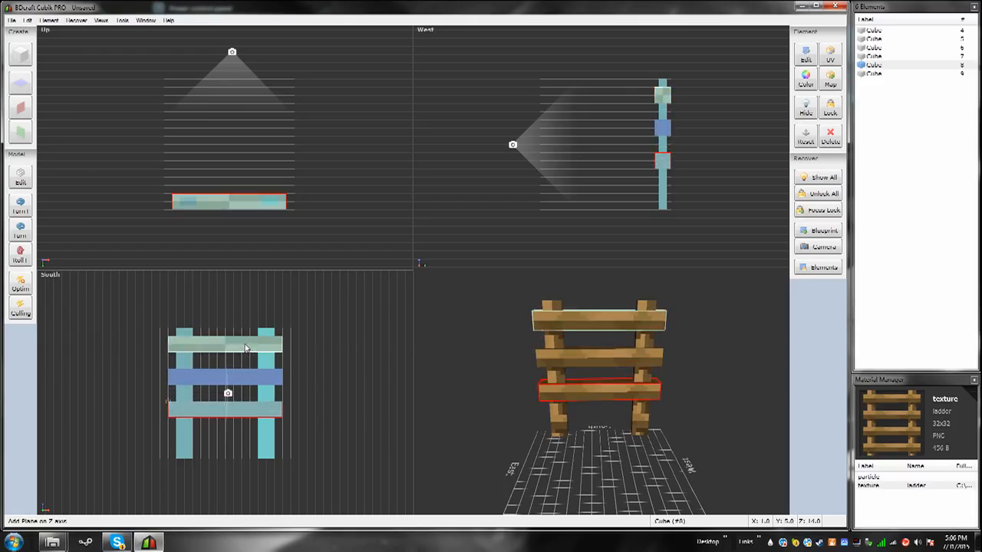
left_click_drag(242, 347, 237, 439)
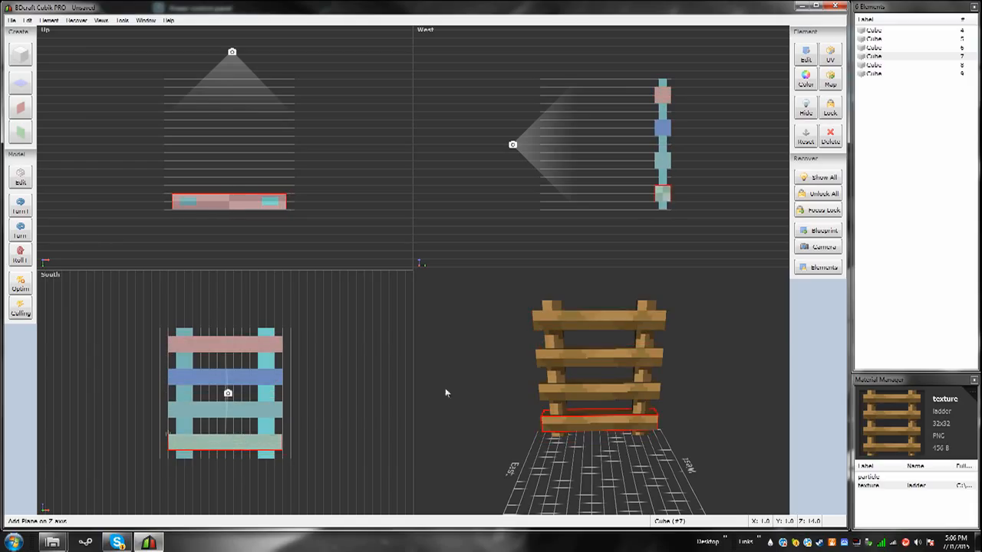
- Apply the Front/Back UV projection to the post at X 2
mouse_move(641, 459)
left_mouse_down()
mouse_move(597, 421)
mouse_move(579, 428)
mouse_move(575, 444)
mouse_move(648, 462)
left_mouse_up()
left_click(602, 423)
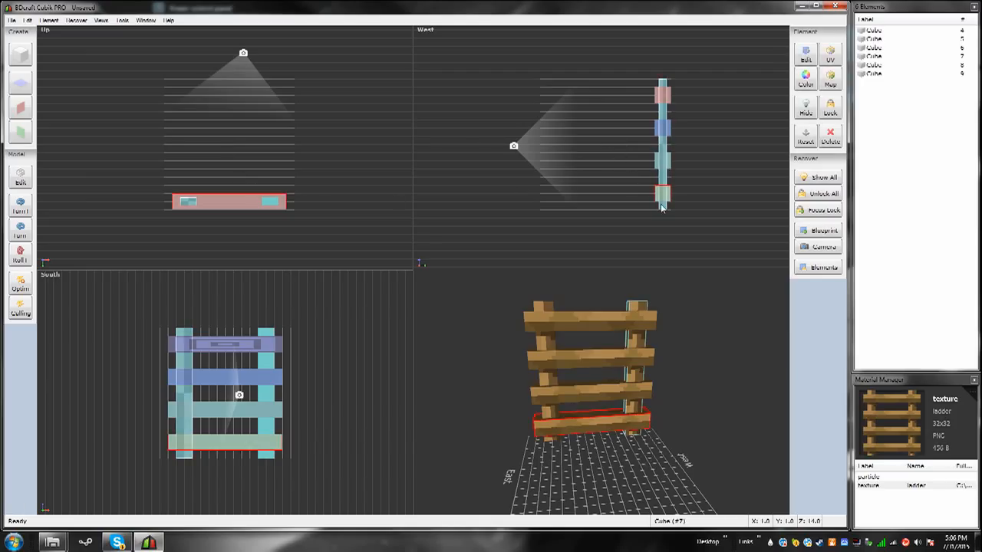
left_click(185, 433)
left_click(831, 56)
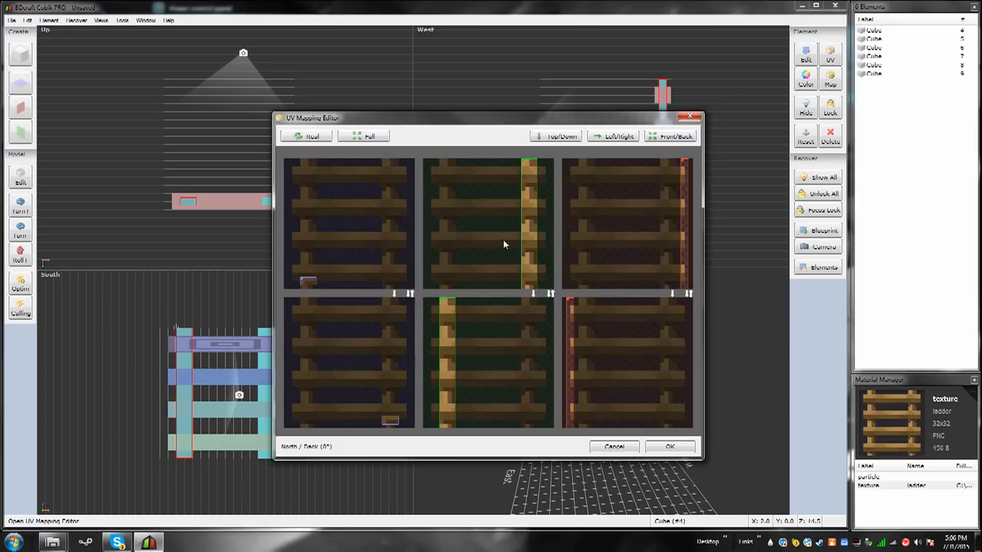
left_click(674, 139)
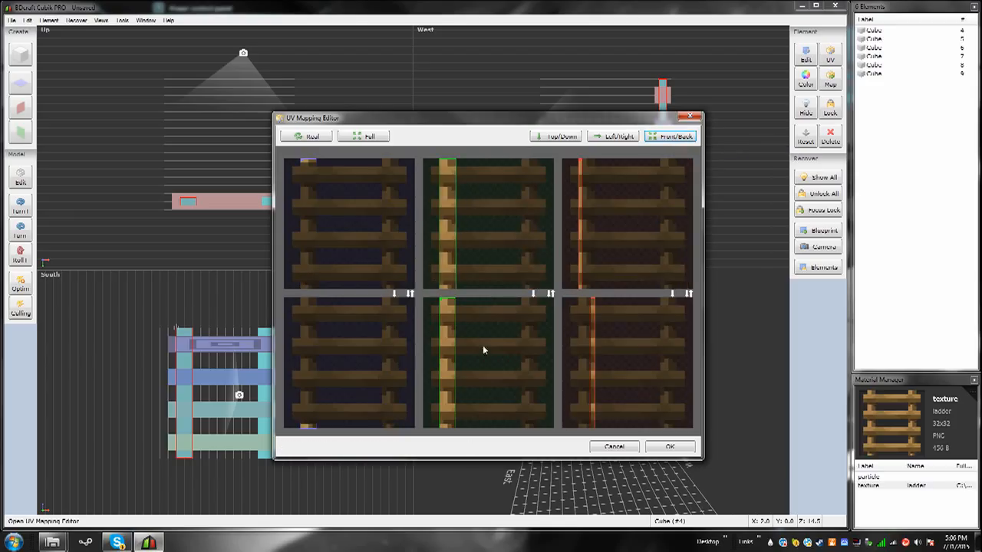
left_click(672, 447)
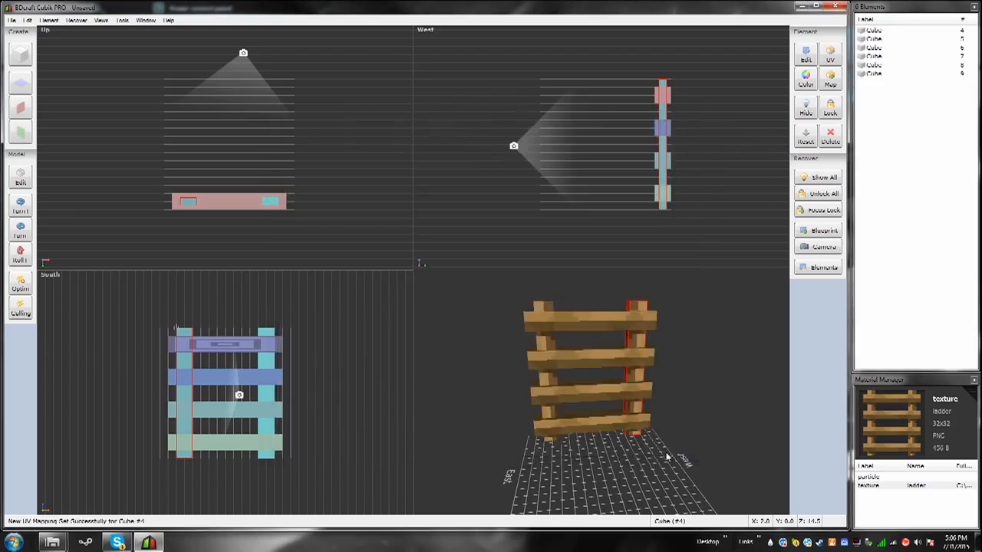
- Apply the Front/Back UV projection to the post at X 12
mouse_move(649, 461)
left_mouse_down()
mouse_move(605, 421)
mouse_move(575, 418)
mouse_move(664, 452)
mouse_move(645, 467)
mouse_move(633, 461)
left_mouse_up()
left_click(187, 423)
left_click(264, 434)
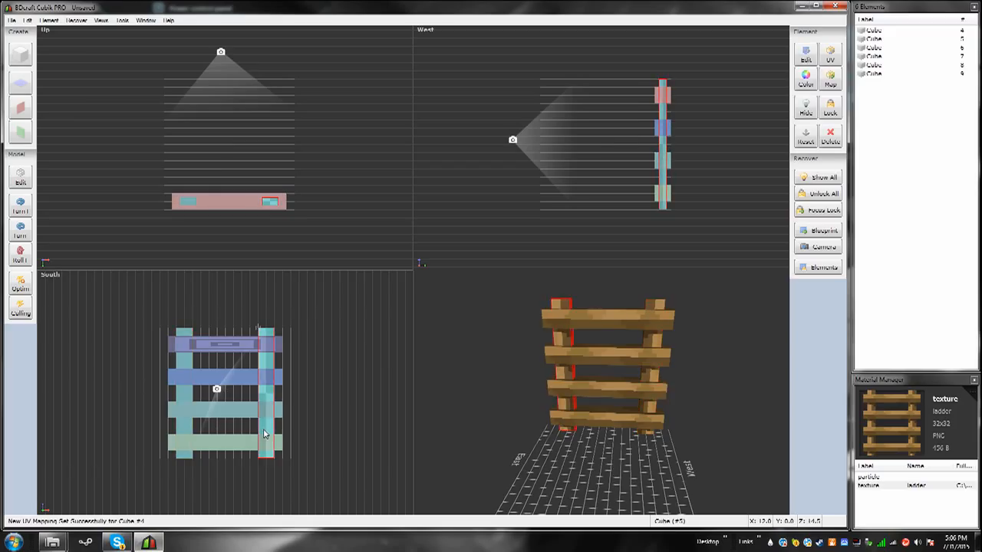
left_click(830, 55)
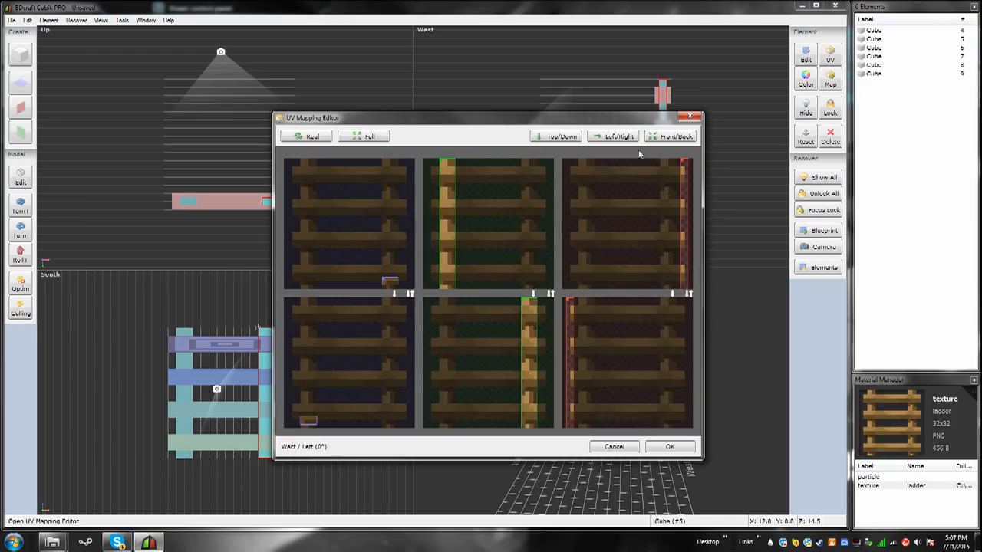
left_click(670, 136)
left_click(673, 447)
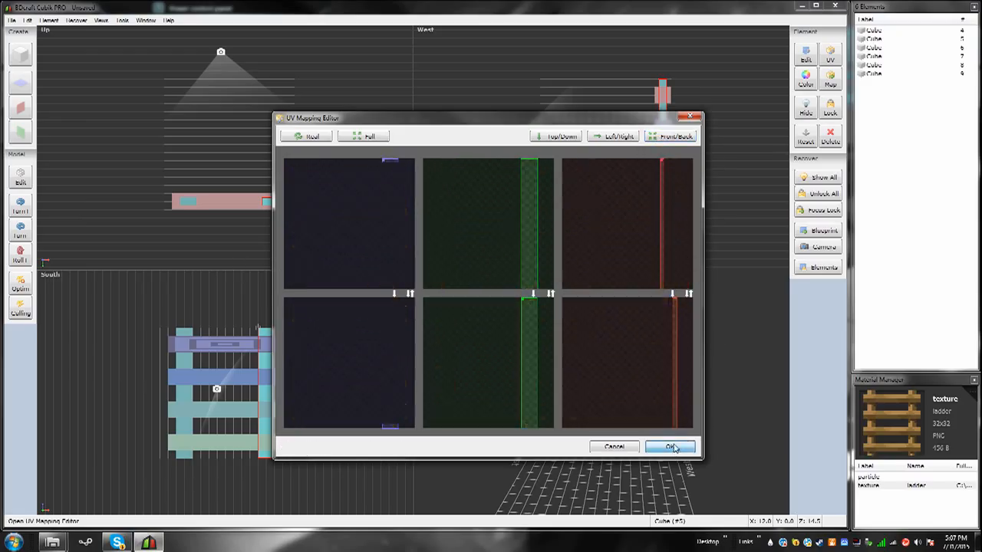
- Move the blueprint off the top rung to a spot above the ladder, at about Y 16.5
left_click_drag(599, 496, 613, 520)
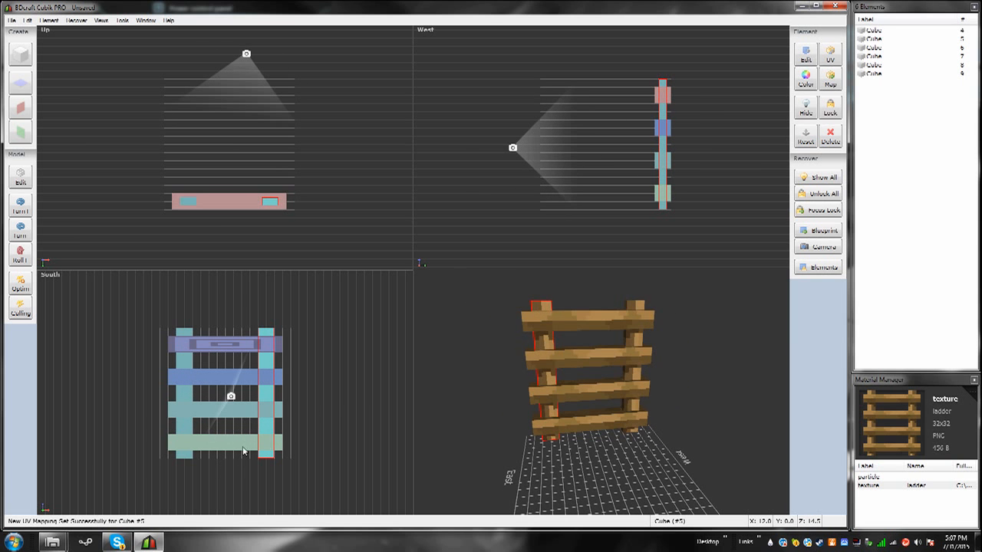
left_click(222, 338)
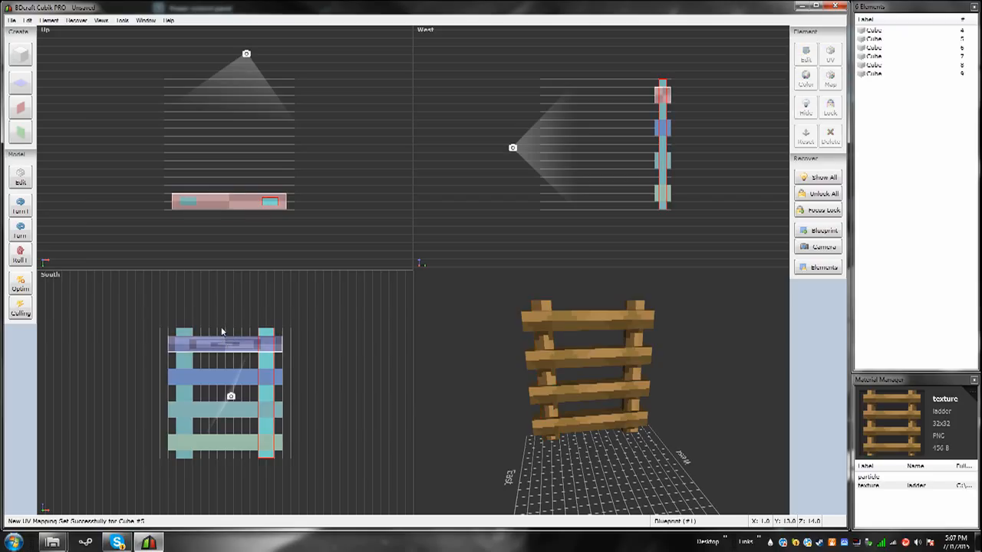
left_click_drag(222, 345, 222, 318)
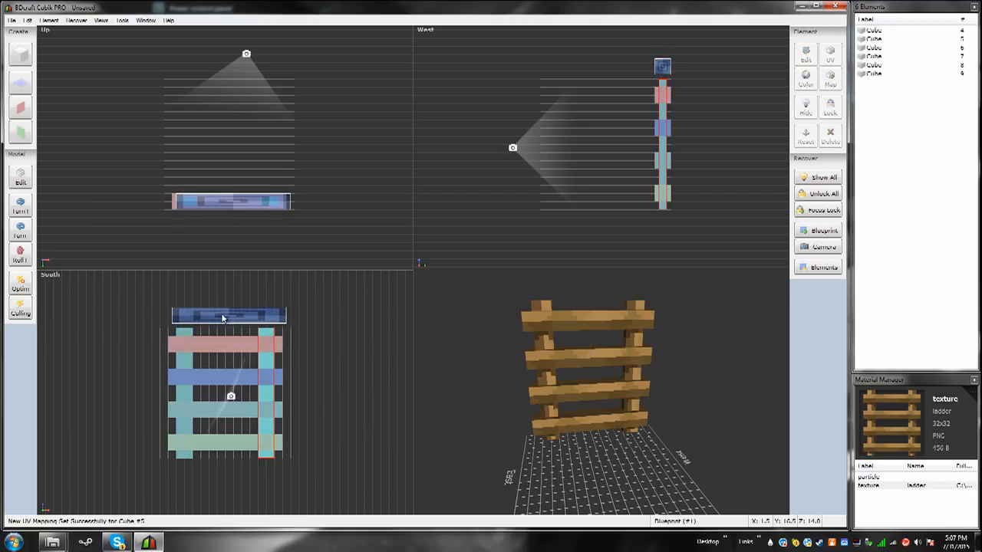
- Apply the Front/Back UV projection to the top rung
left_click(223, 344)
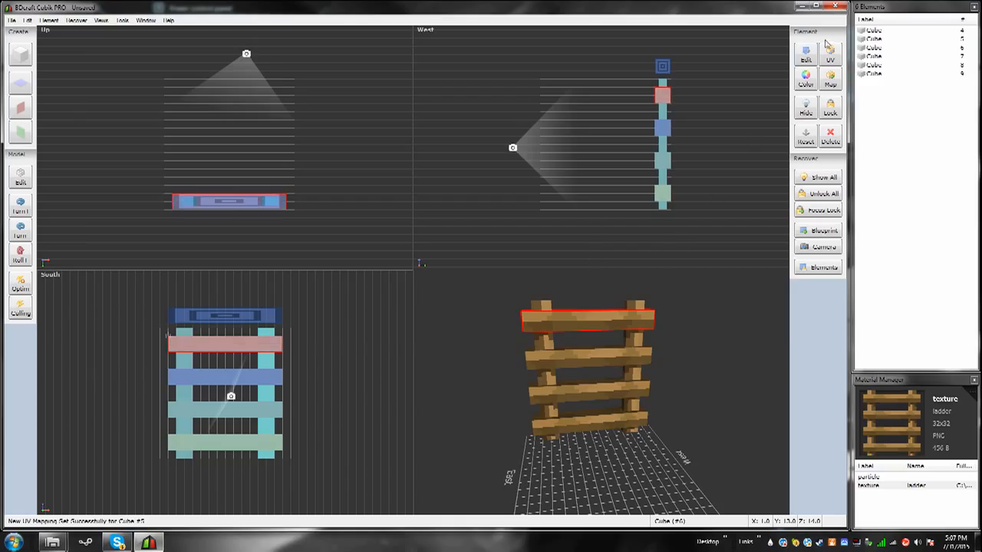
left_click(829, 54)
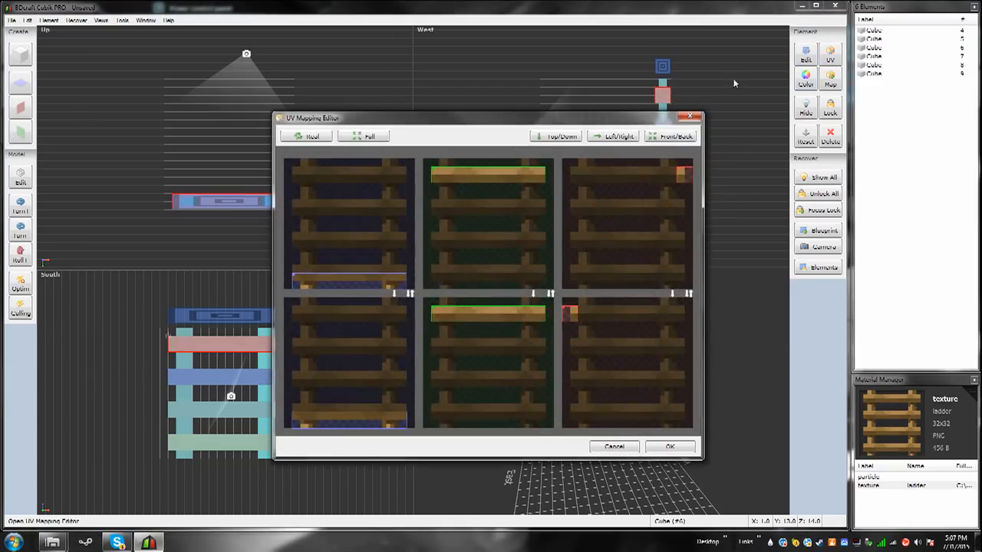
left_click(670, 137)
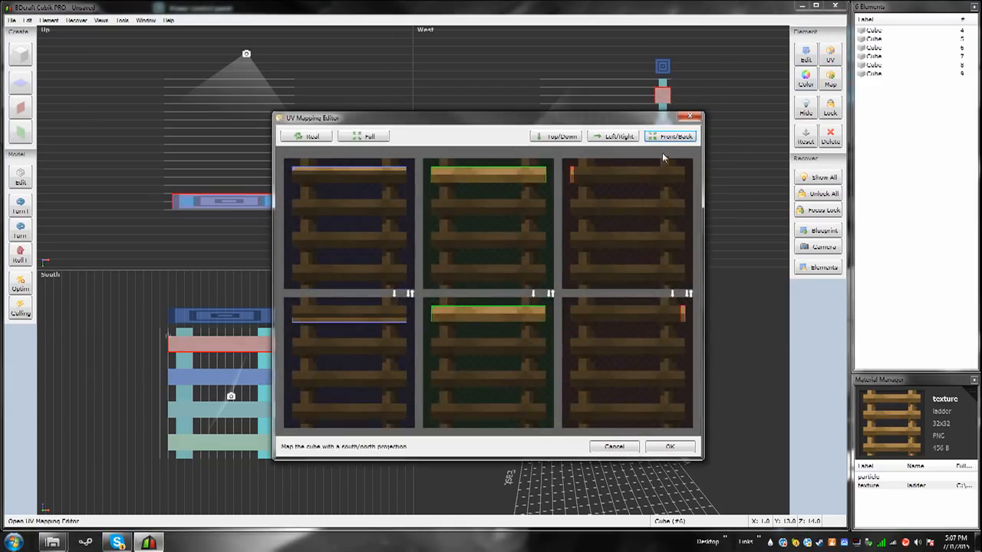
left_click(666, 447)
- Apply the Front/Back UV projection to the three remaining rungs at Y 9, Y 5 and Y 1
left_click(230, 375)
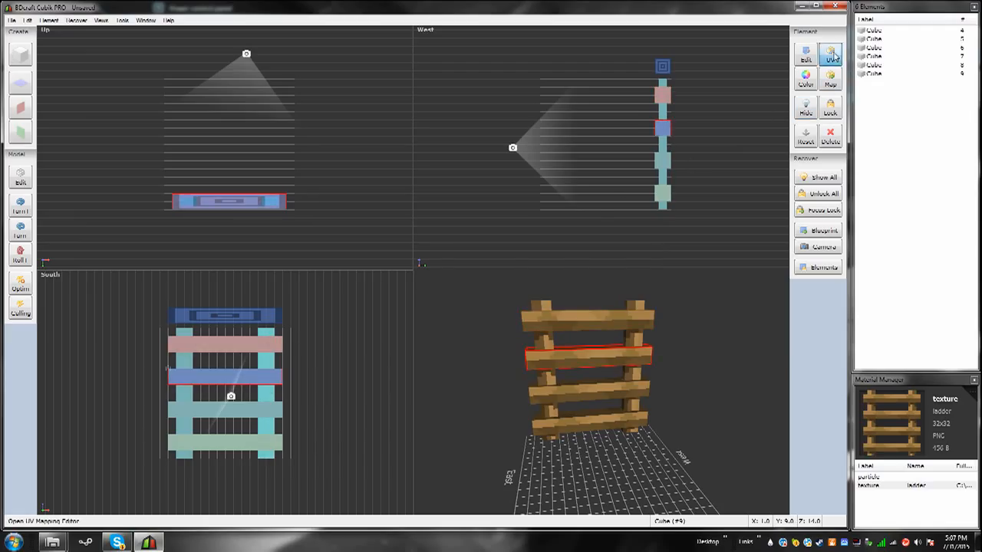
left_click(831, 55)
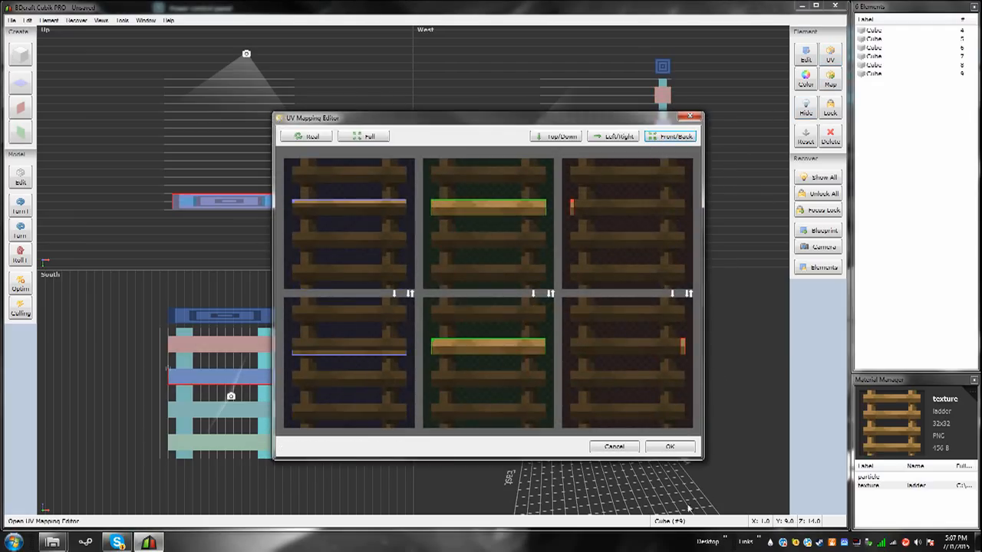
left_click(672, 447)
left_click(230, 408)
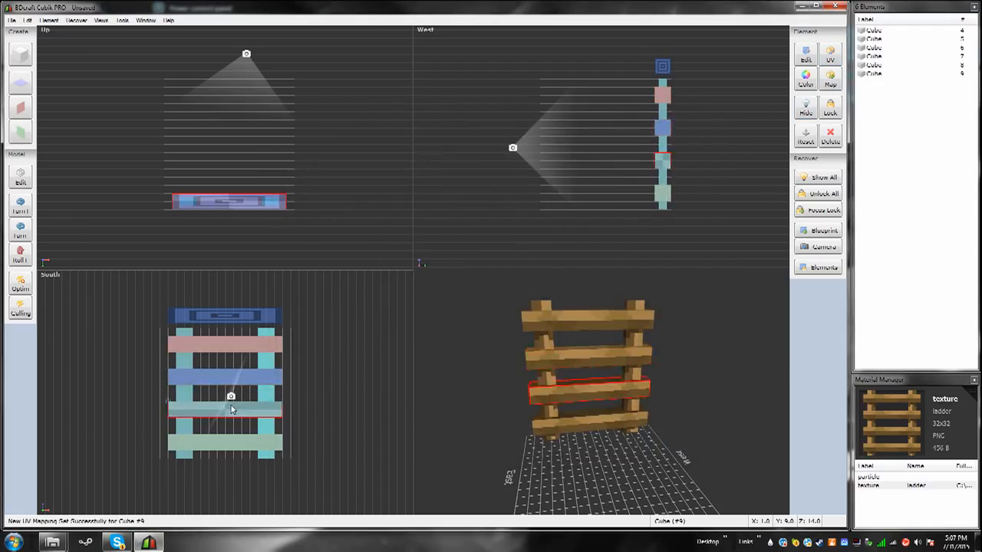
left_click(822, 61)
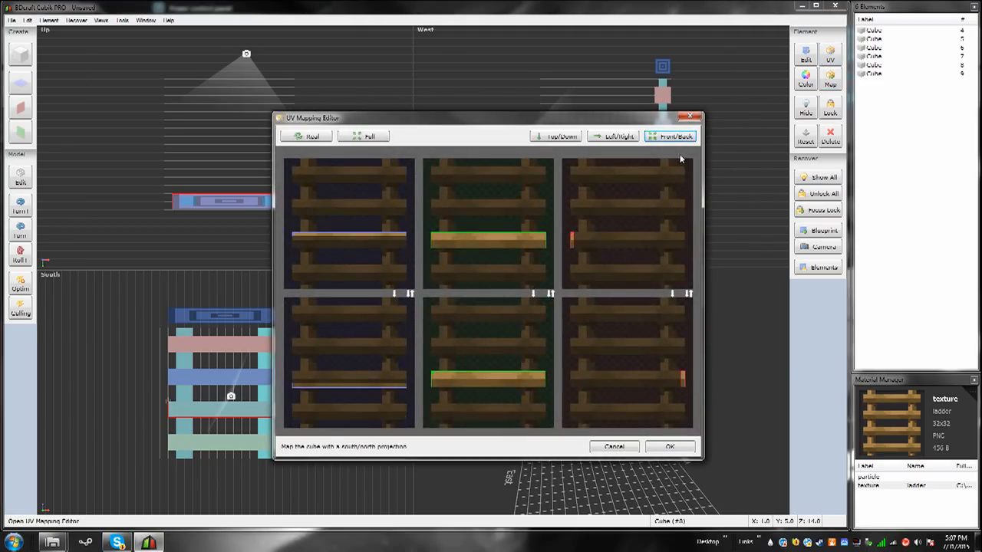
left_click(670, 447)
left_click(224, 442)
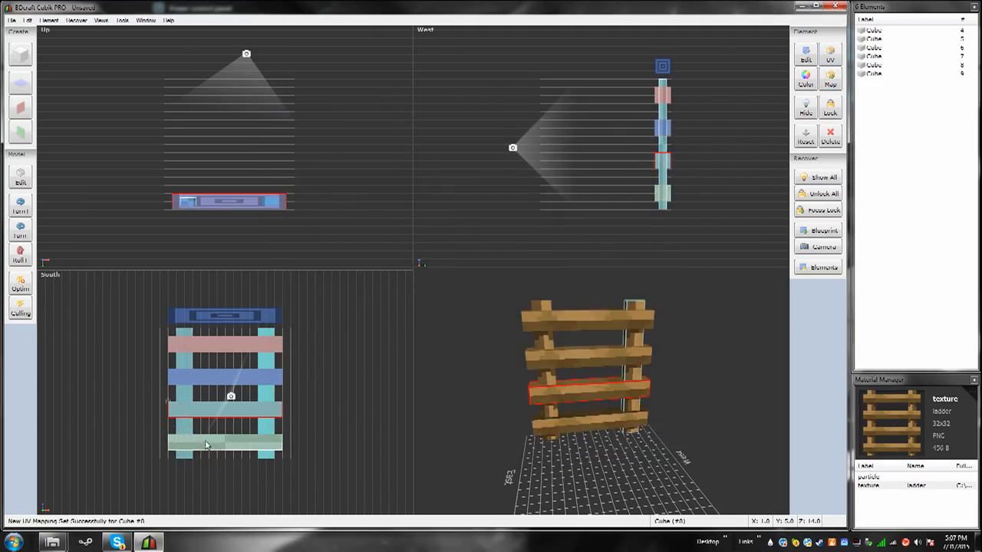
left_click(836, 63)
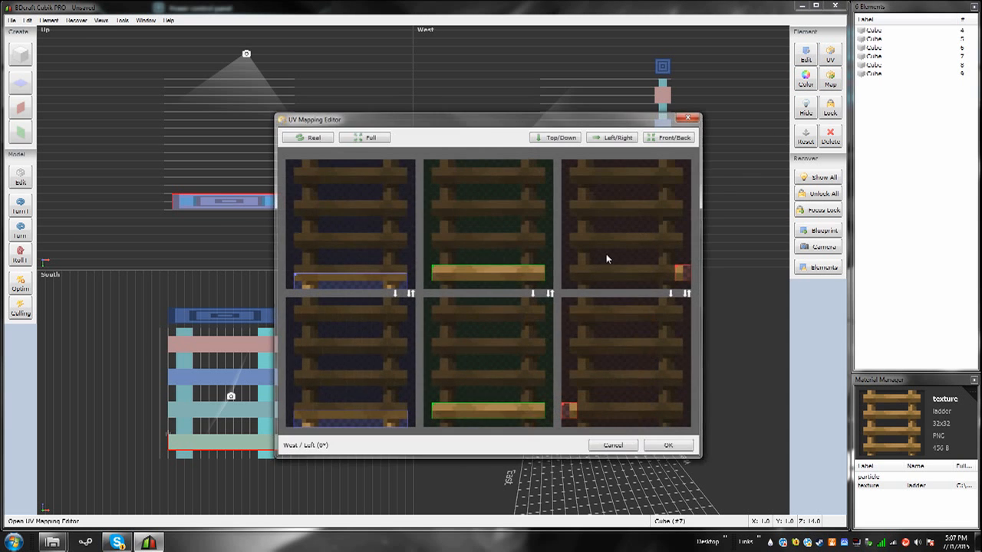
left_click(670, 446)
left_click_drag(569, 479, 689, 482)
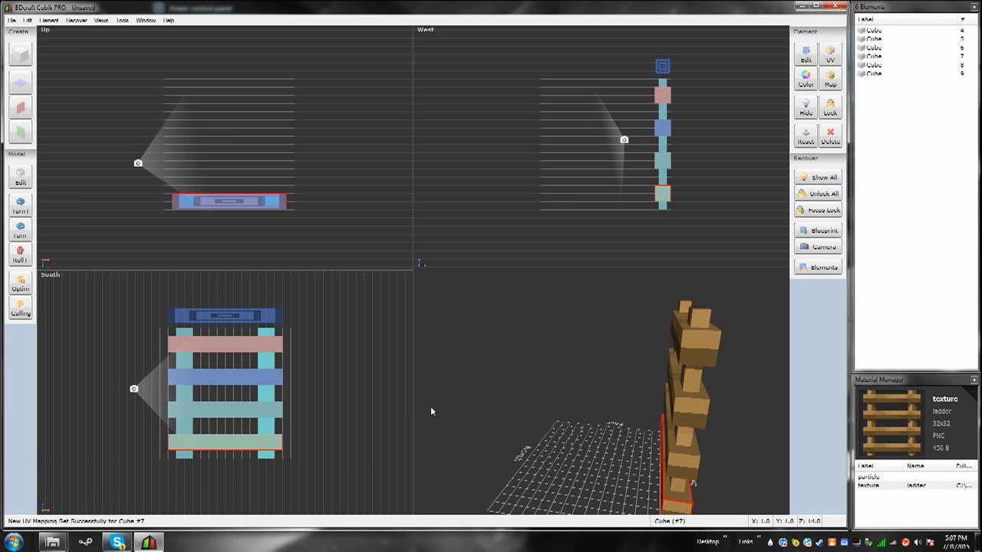
left_click_drag(556, 471, 606, 445)
left_click(216, 411)
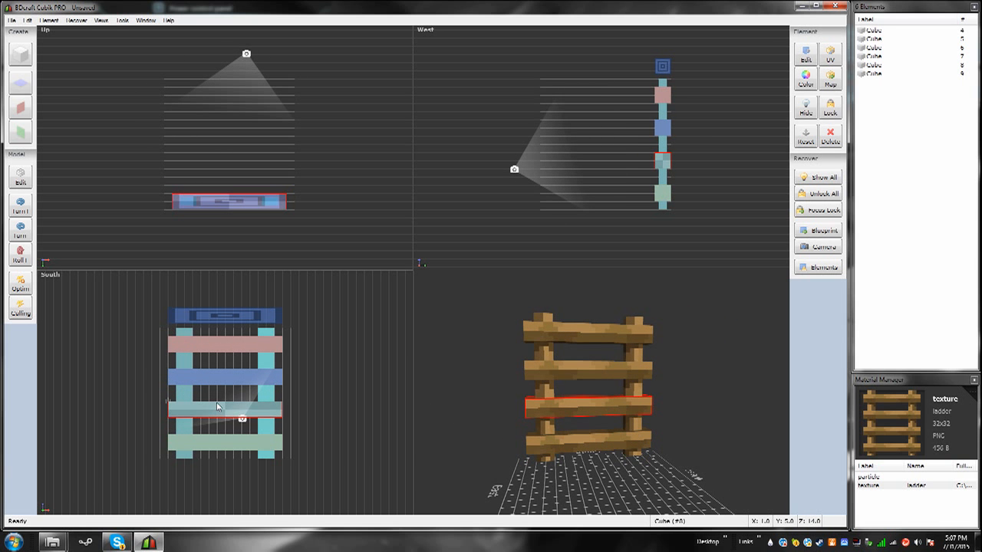
left_click_drag(216, 403, 242, 414)
- Move both posts back to Z 15, keeping their X and Y positions
left_click(664, 210)
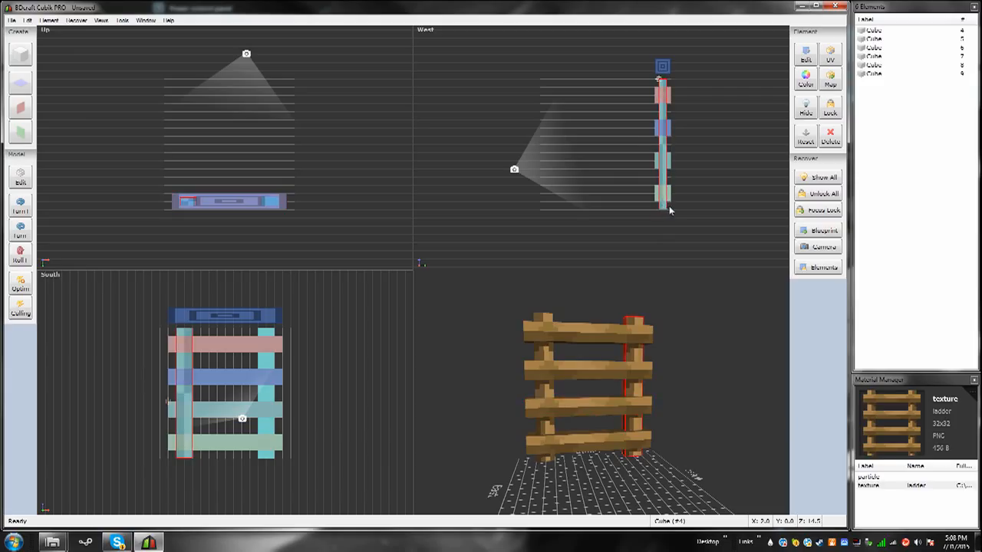
left_click_drag(664, 209, 669, 210)
left_click(660, 206)
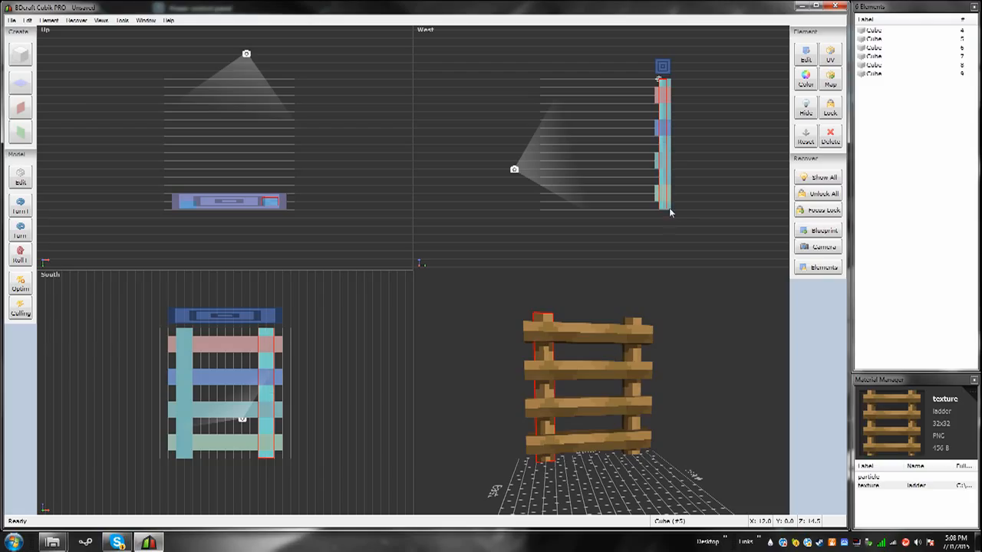
left_click_drag(665, 210, 668, 209)
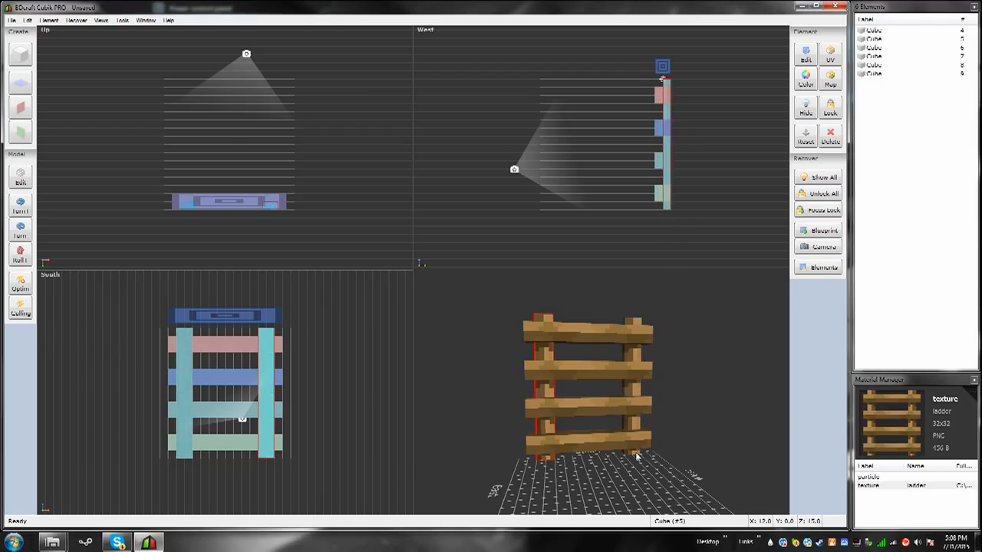
- Pull the bottom rung out to Z 12 and return it to the posts, about half a unit behind the other rungs
left_click_drag(635, 452, 668, 410)
left_click(597, 400)
left_click_drag(637, 486, 592, 486)
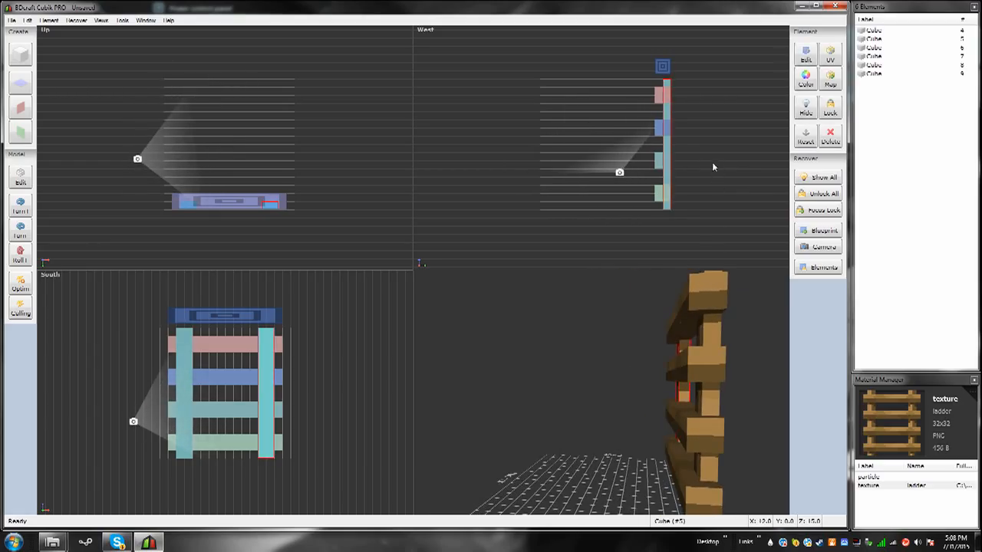
left_click(659, 200)
left_click_drag(658, 201, 644, 200)
key("shift+Left")
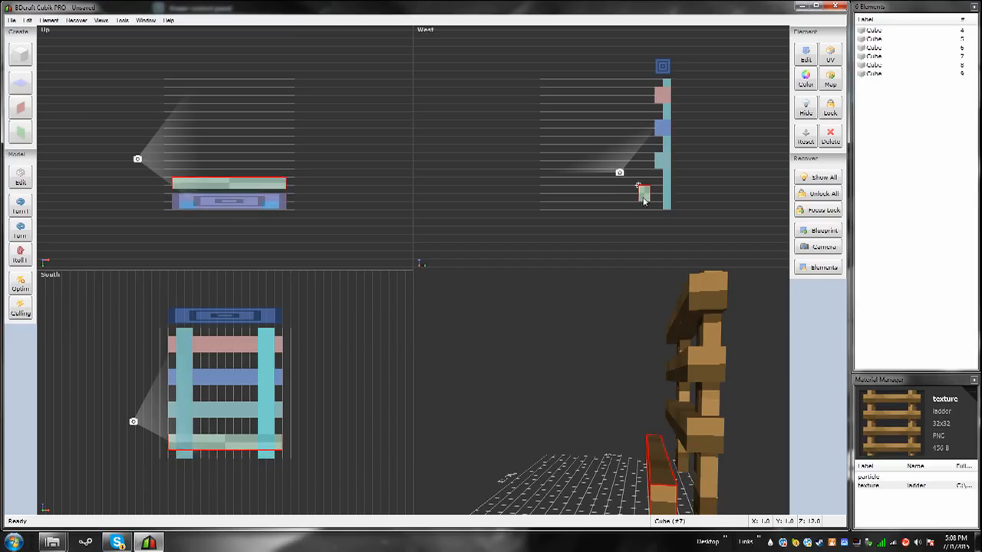
left_click_drag(651, 201, 671, 201)
- Try the post at X 2 farther back at Z 15.5 and return it to Z 15
left_click(656, 347)
left_click_drag(630, 470, 559, 491)
left_click(666, 204)
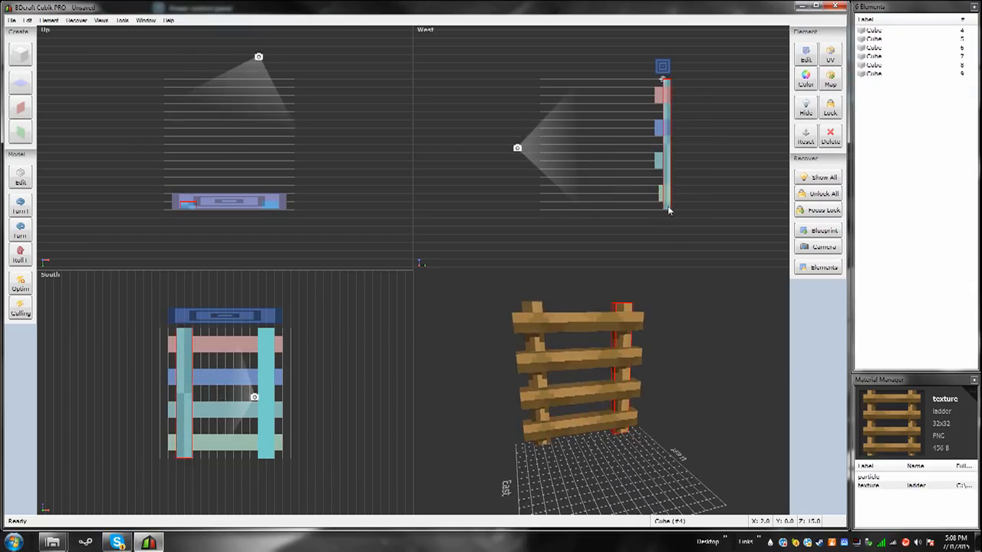
left_click_drag(667, 206, 674, 209)
left_click_drag(662, 439, 688, 327)
left_click(674, 206)
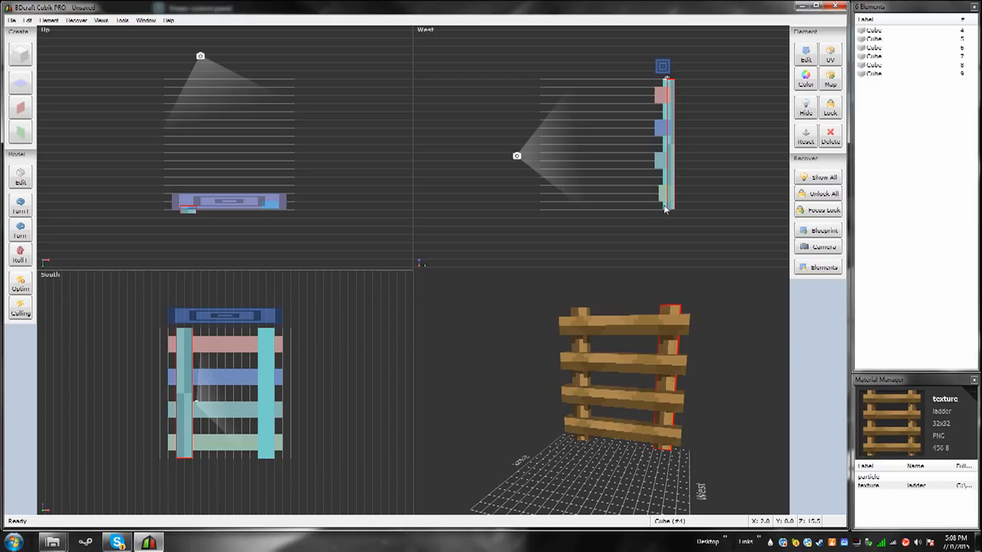
left_click_drag(674, 207, 667, 206)
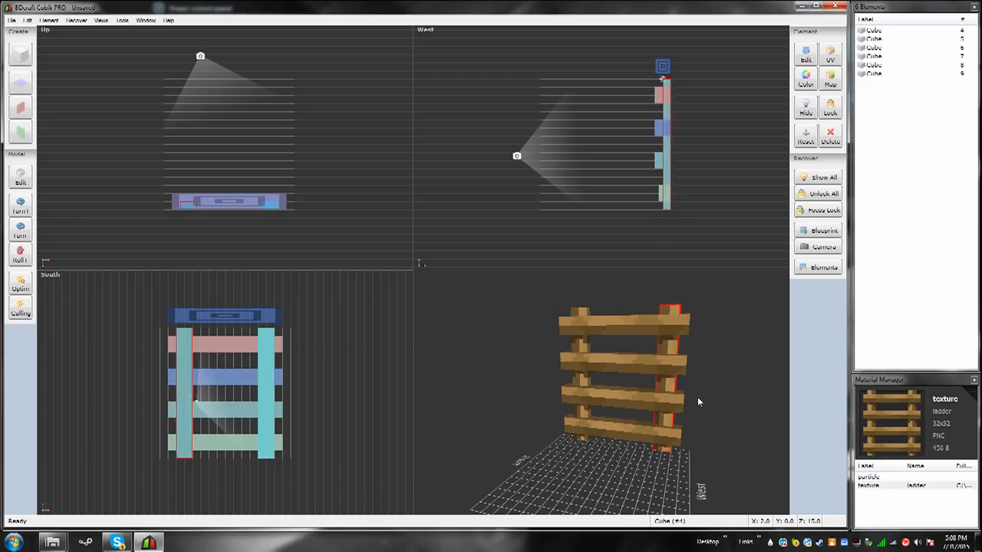
- Open the Blocks Helper and select the Sea Lantern at the end of the block list
left_click(118, 21)
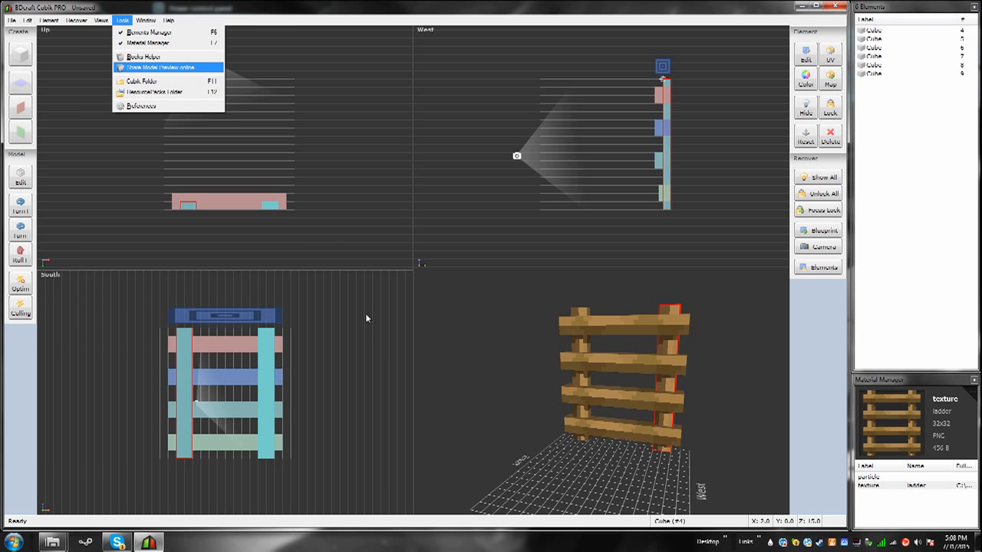
left_click(140, 56)
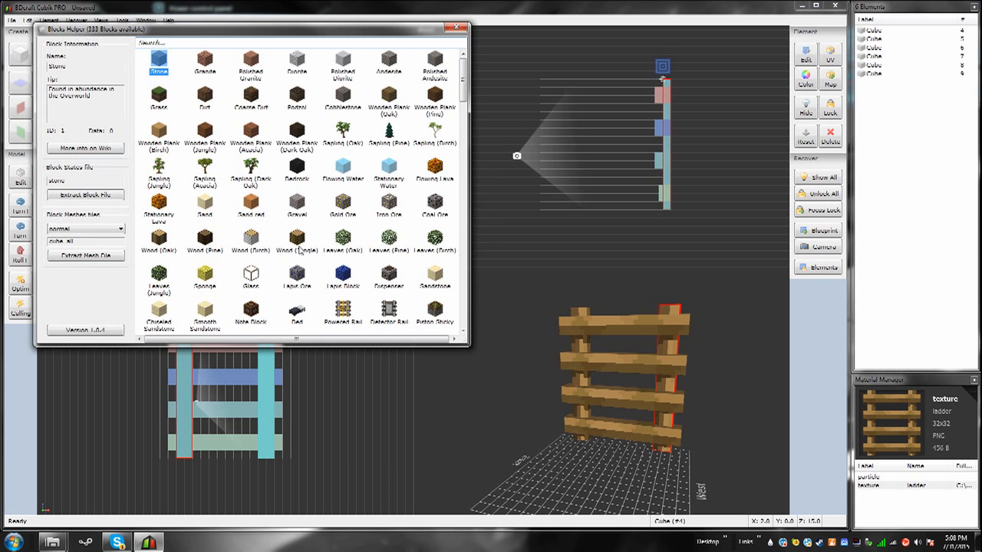
left_click_drag(464, 92, 469, 316)
left_click(297, 311)
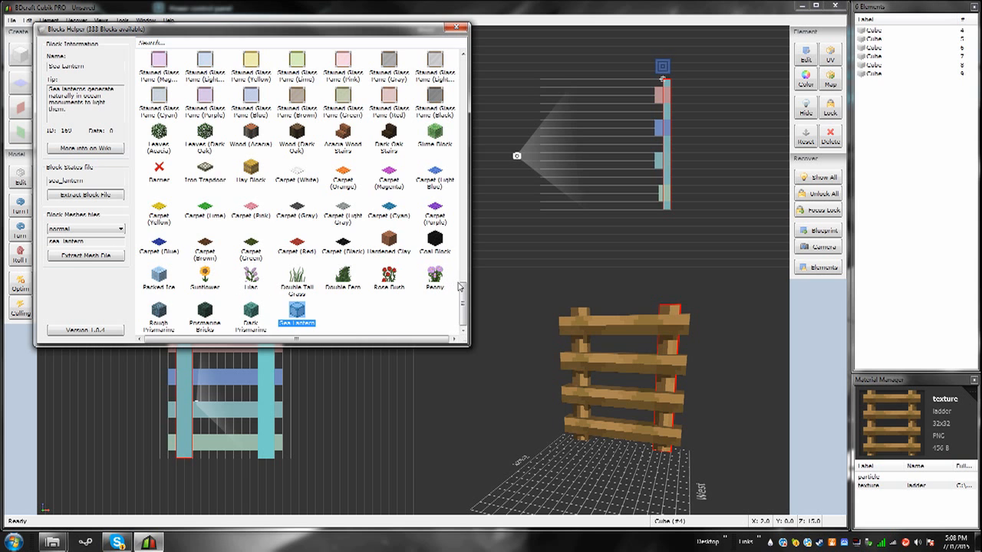
- Look up the Rail block in the Blocks Helper, switch to its ascending mesh variant, select the mesh file name, and close the helper
left_click_drag(462, 311, 461, 157)
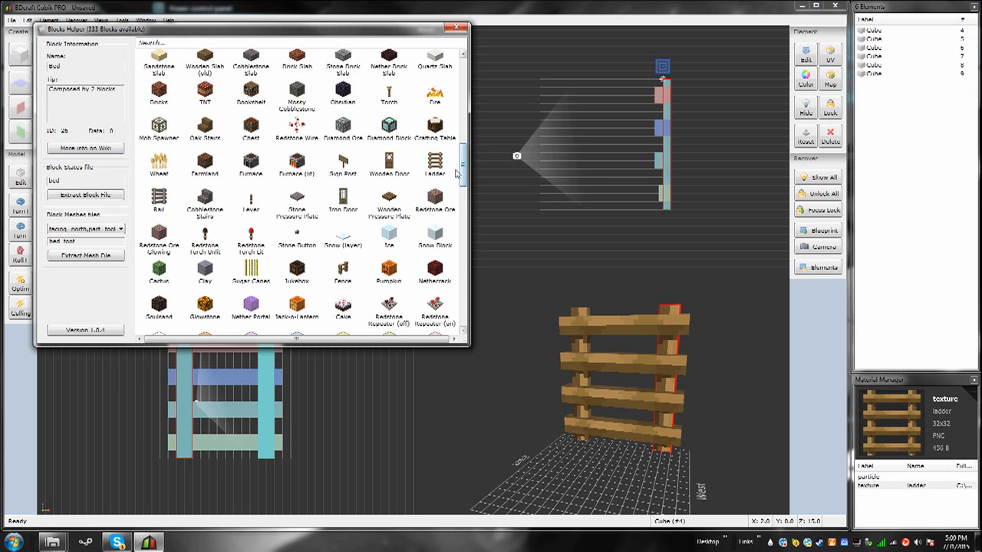
left_click(161, 200)
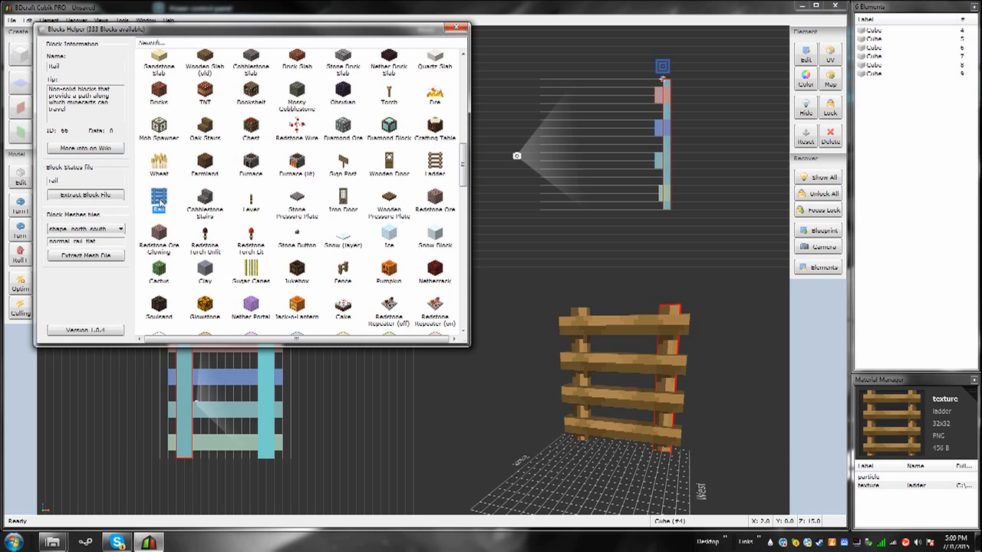
left_click(119, 230)
left_click(117, 231)
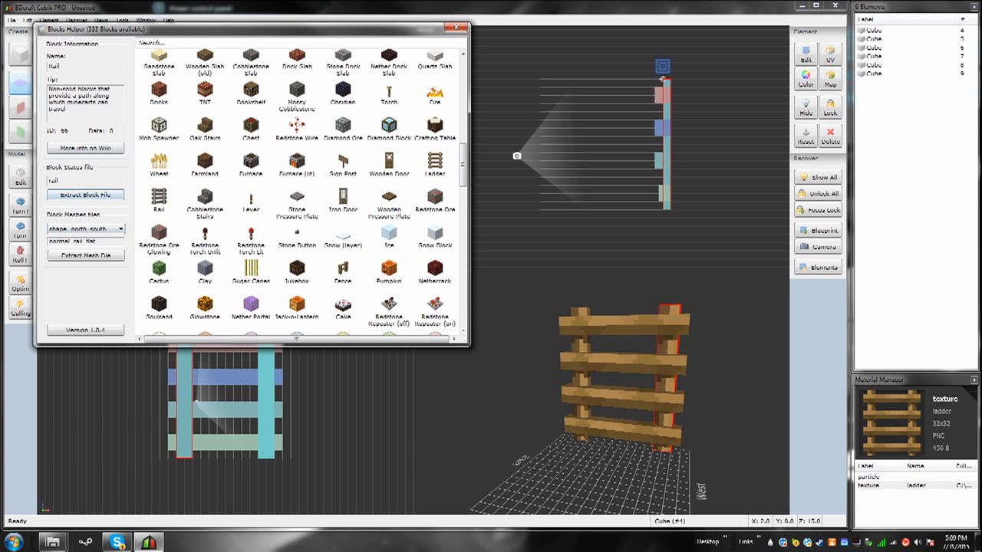
left_click(119, 230)
left_click(112, 255)
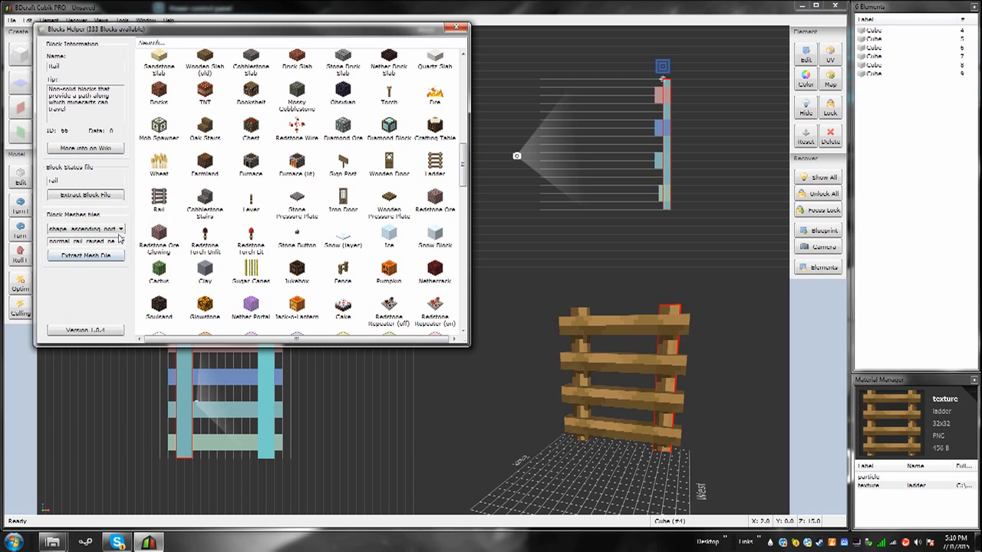
key("ctrl+a")
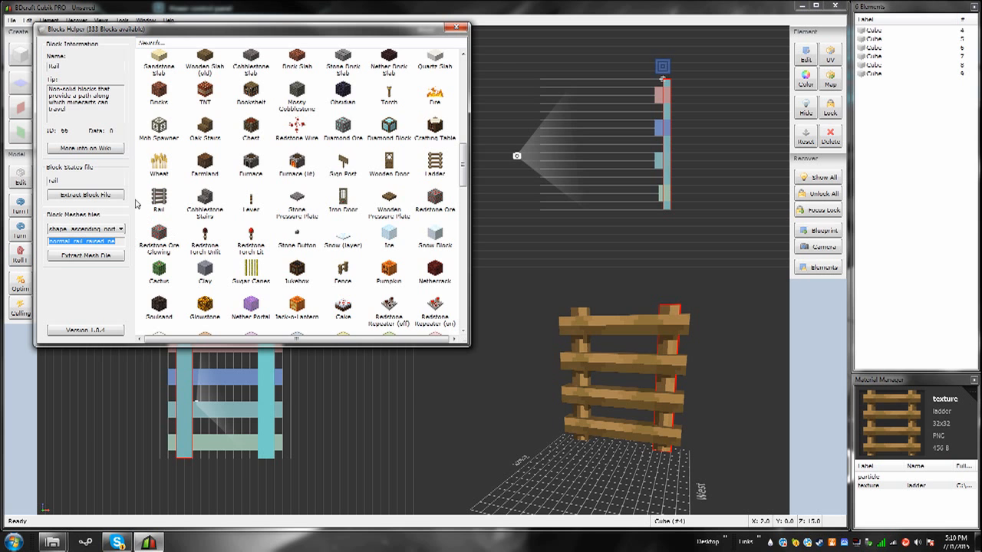
left_click(455, 28)
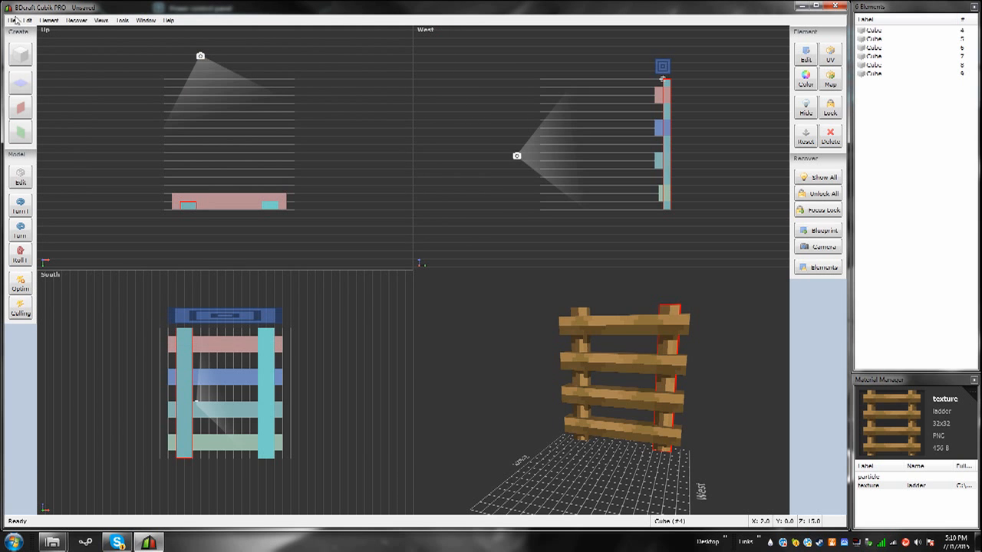
- Export the ladder as a Minecraft Model named new_model.json in the Documents library
left_click_drag(639, 467, 646, 540)
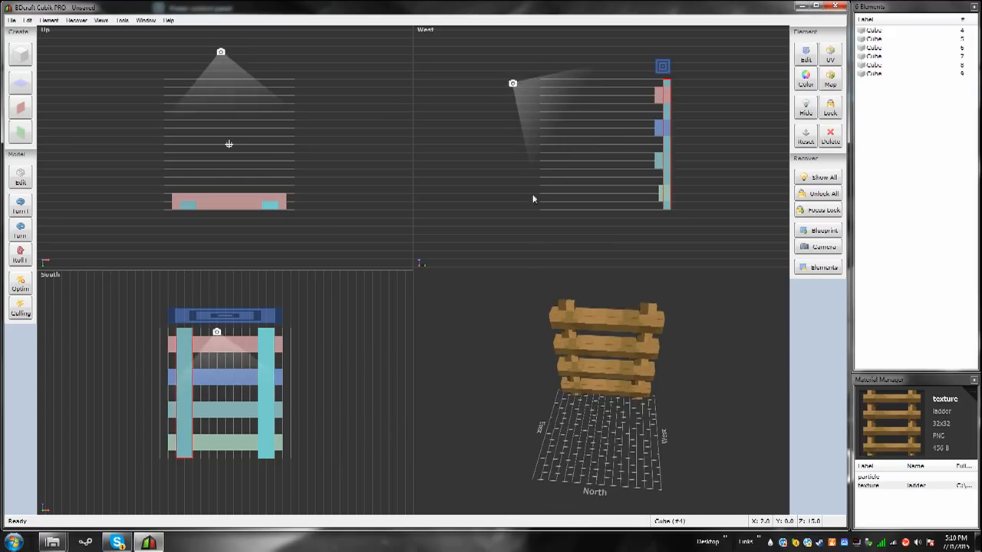
left_click(11, 20)
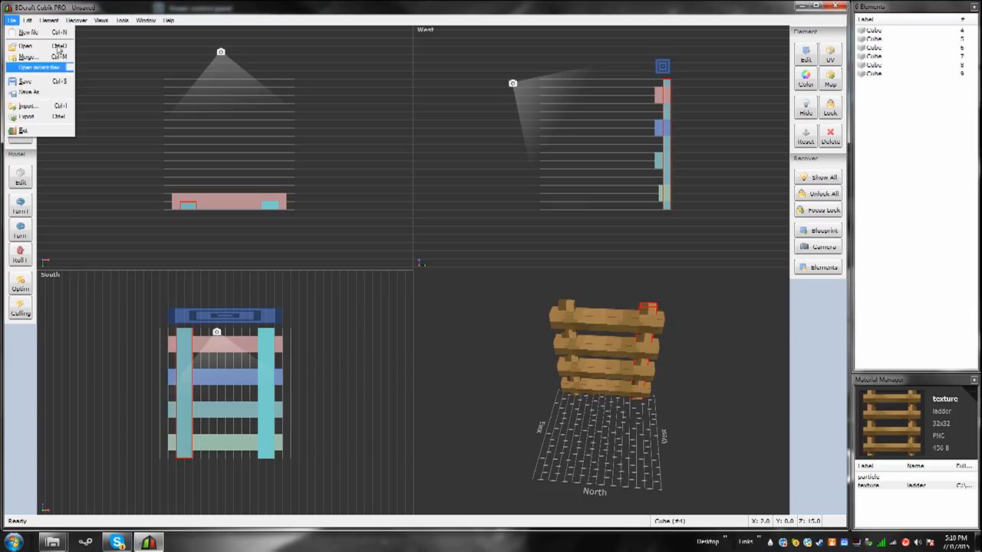
left_click(53, 116)
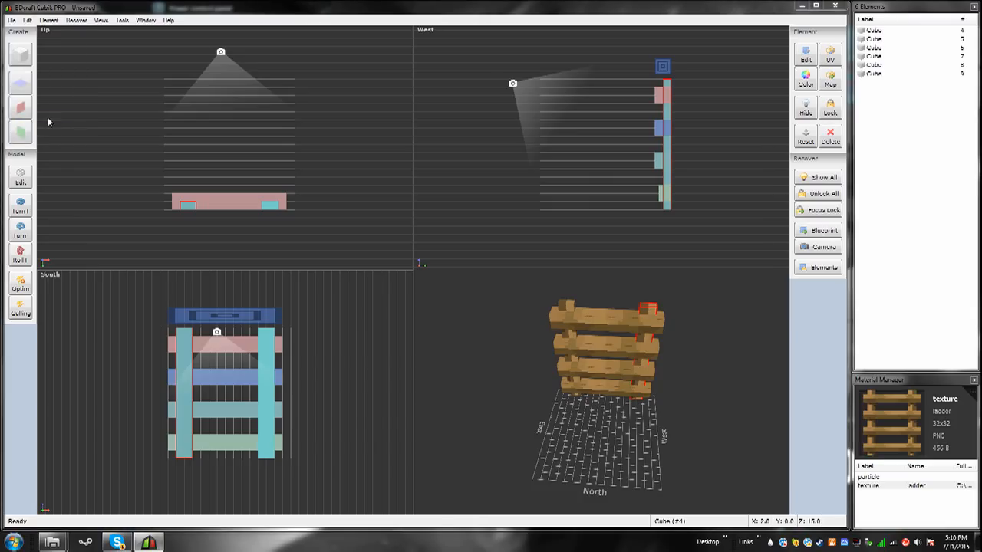
left_click(386, 360)
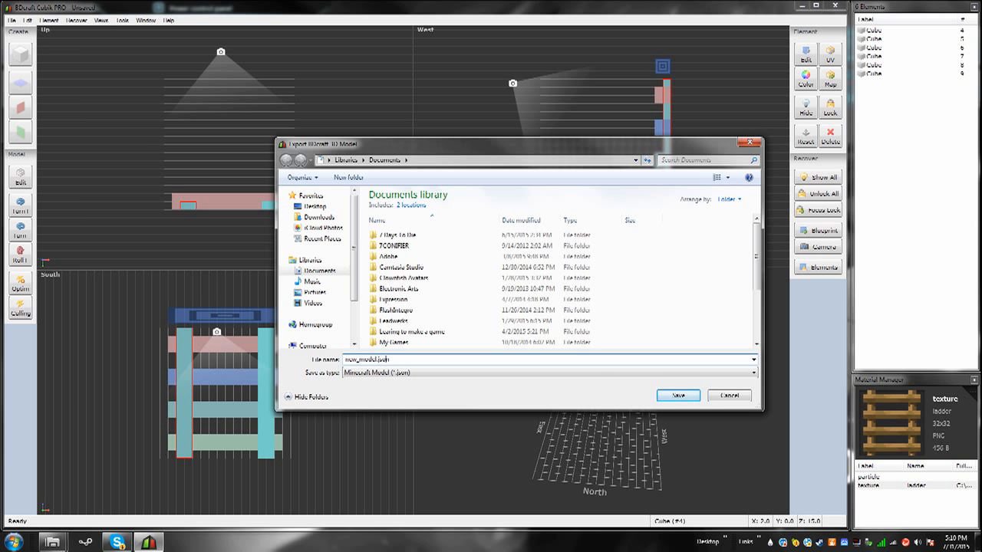
left_click(678, 395)
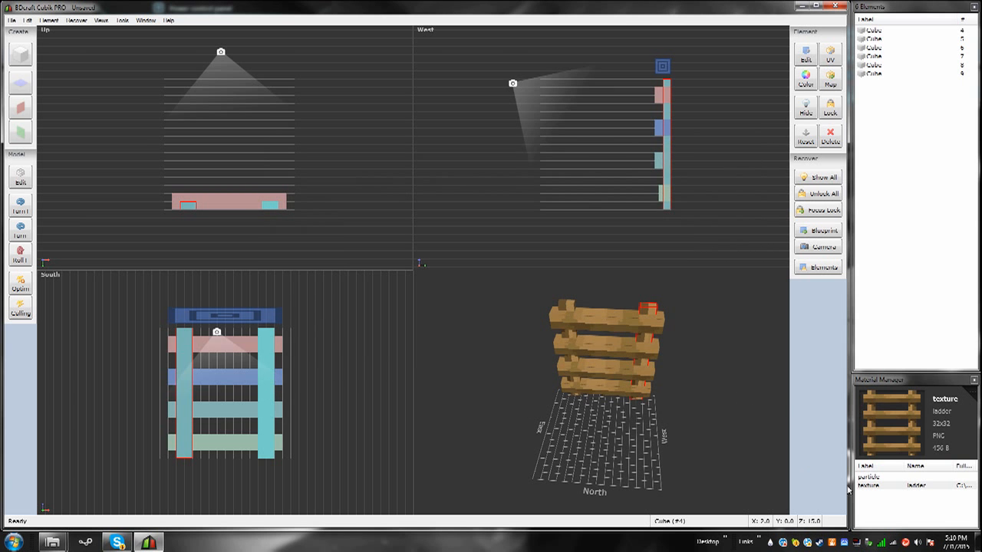
- Open the top rung's element properties and examine its Element JSON
left_click_drag(617, 435, 665, 404)
left_click(502, 417)
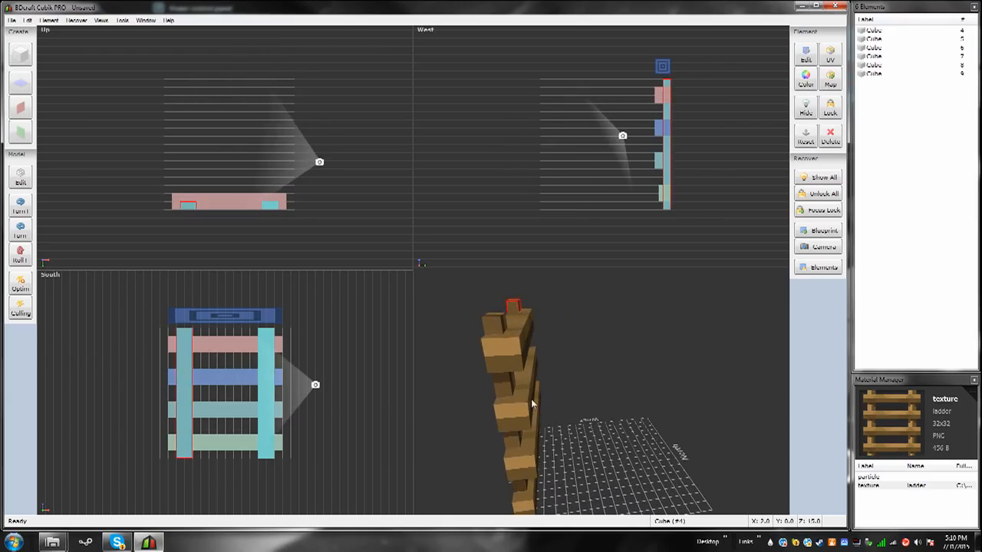
left_click_drag(675, 491, 632, 506)
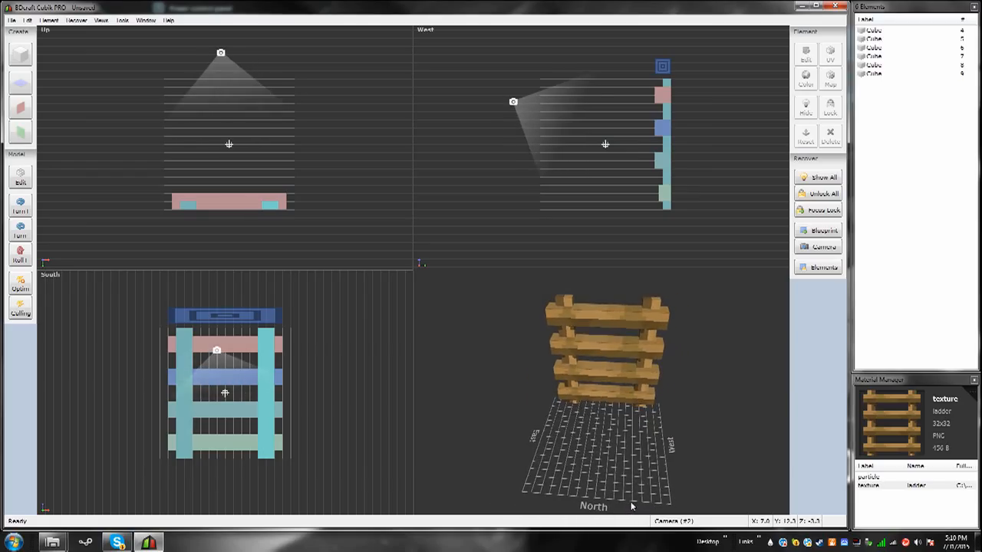
left_click(638, 386)
left_click(240, 344)
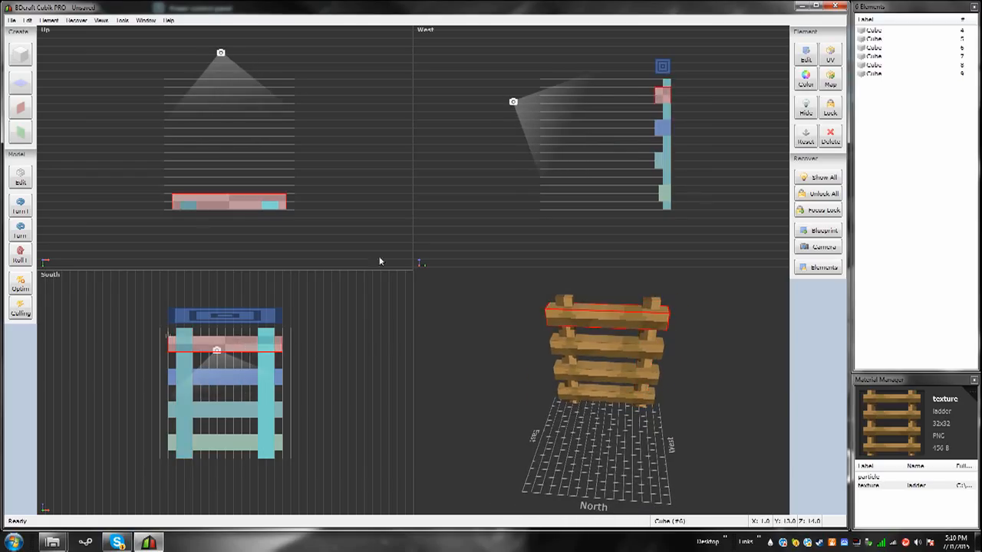
left_click(805, 54)
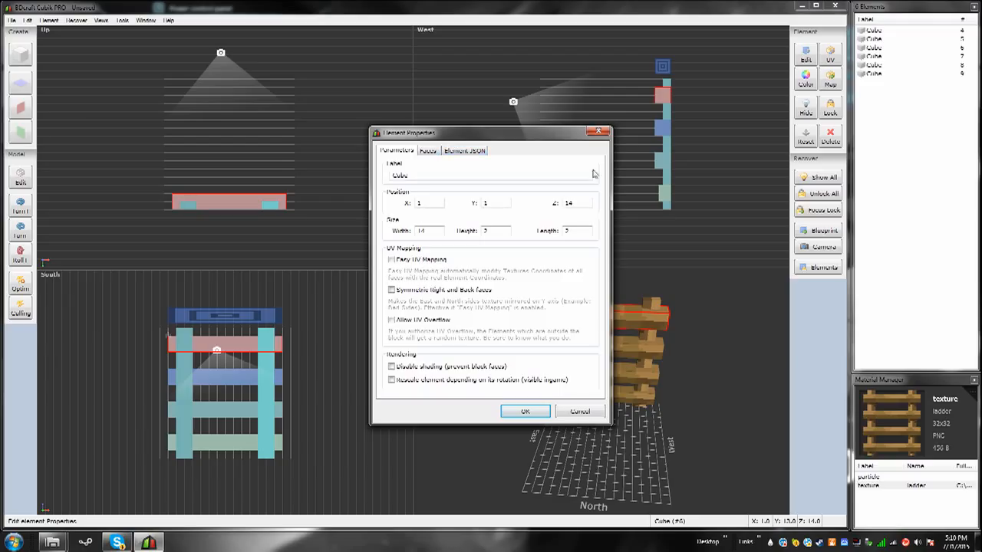
left_click(479, 152)
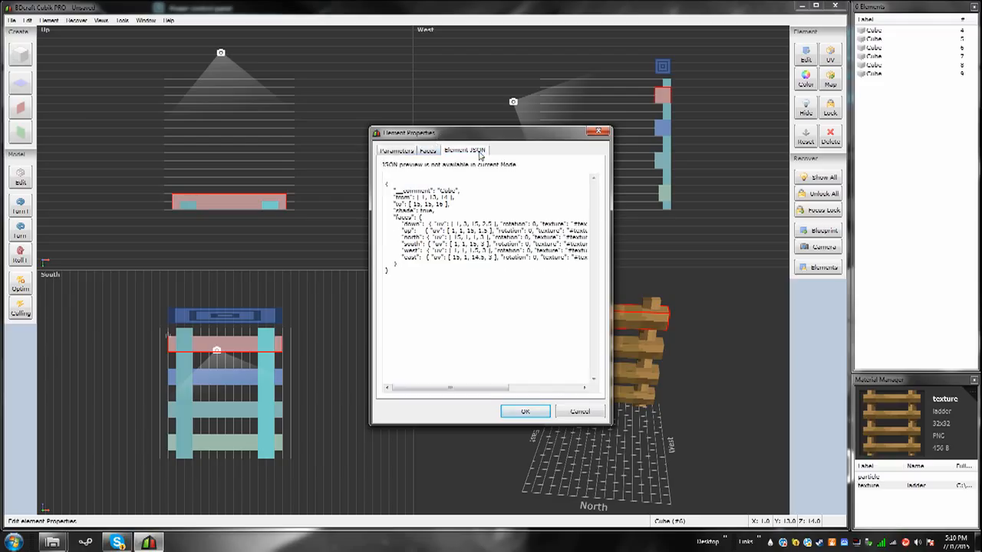
left_click_drag(386, 185, 385, 270)
left_click(526, 250)
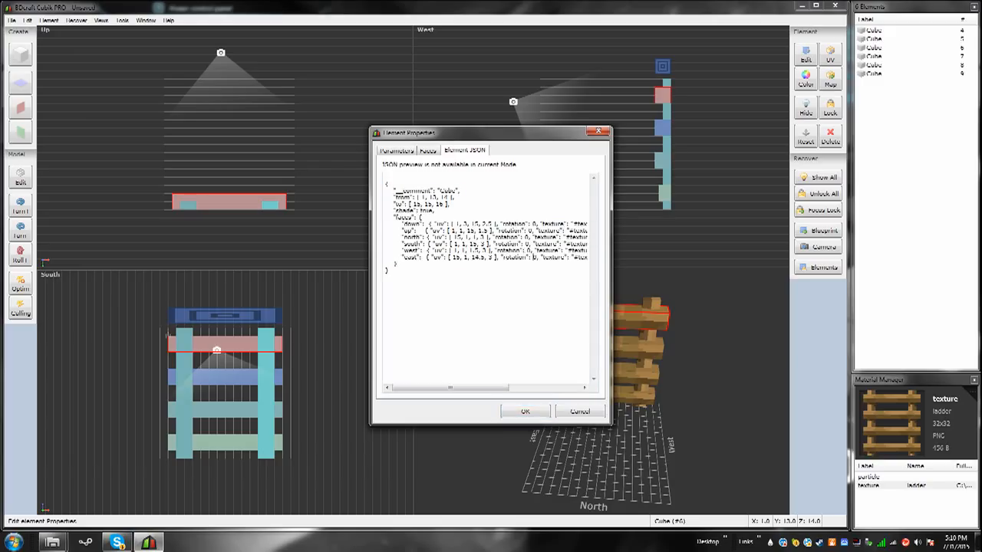
- Review the top rung's face settings and the texture labels offered for the Down and North faces, and cancel the properties dialog
left_click(427, 152)
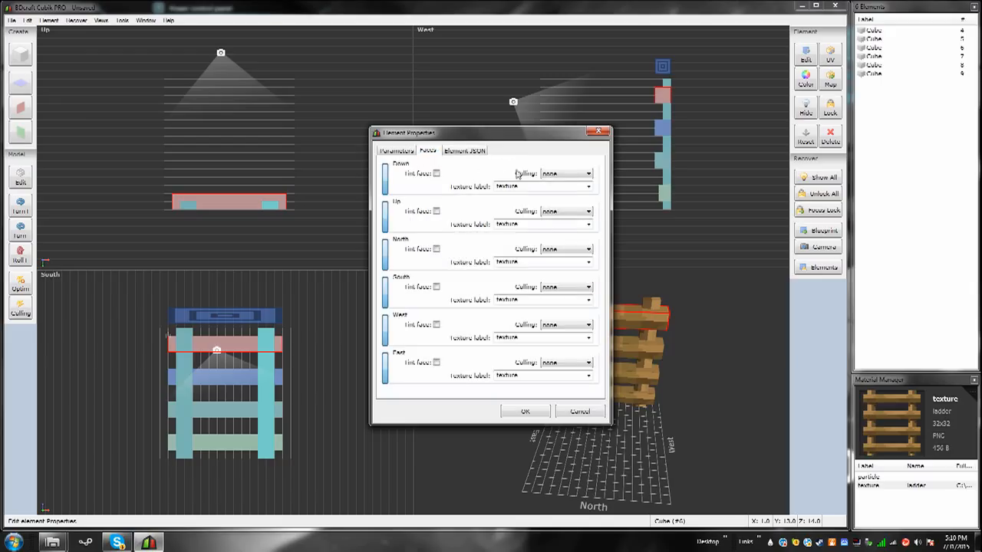
left_click(587, 187)
left_click(587, 187)
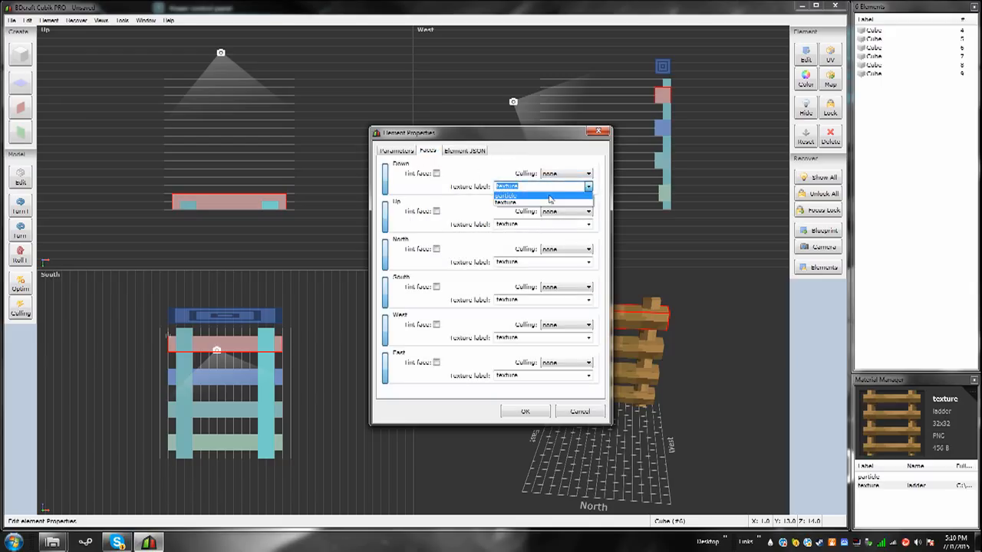
left_click(574, 203)
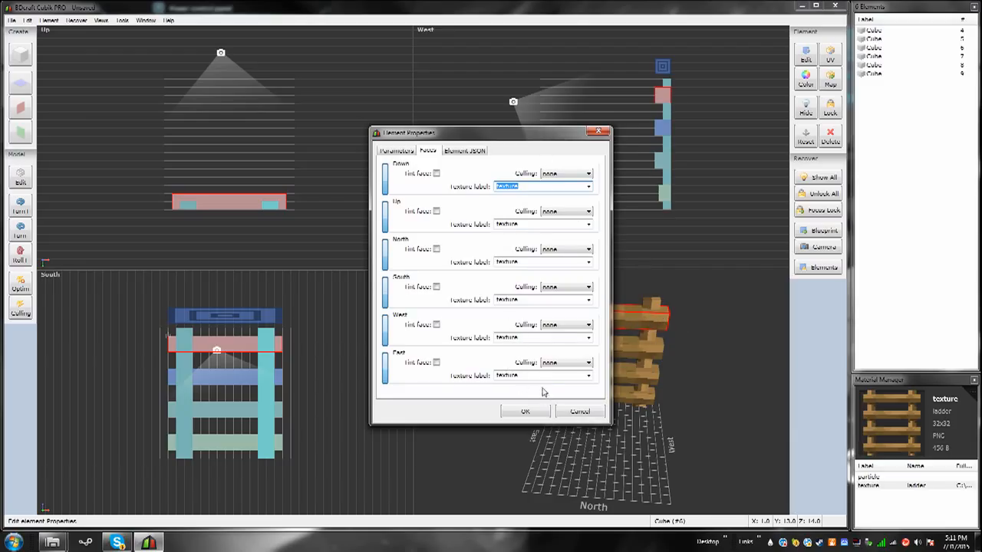
left_click(547, 364)
left_click(588, 262)
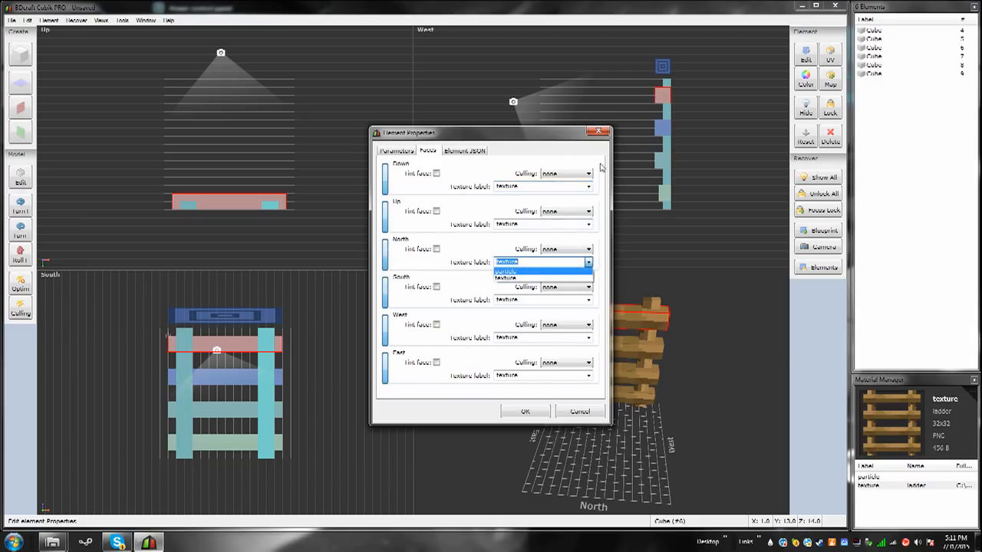
left_click(579, 412)
left_click(579, 412)
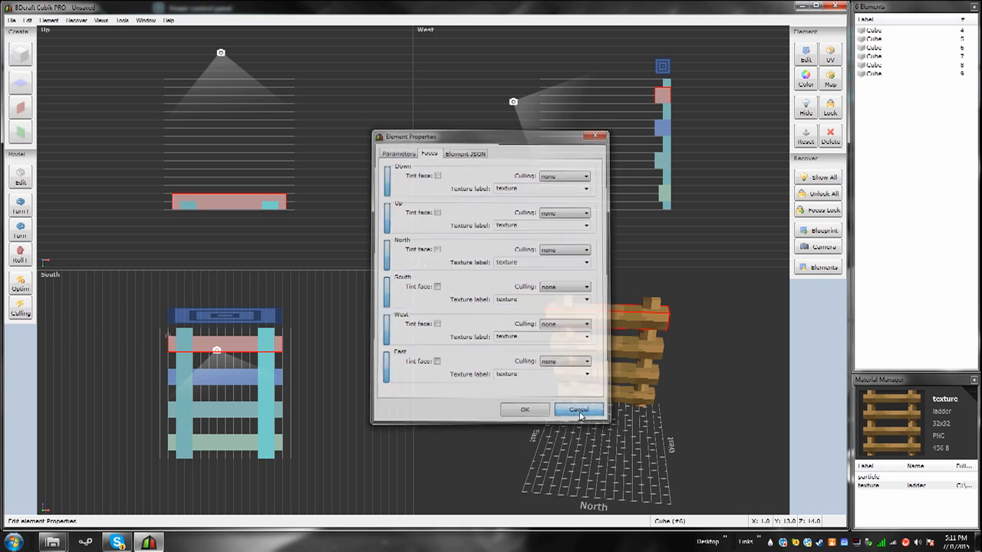
- Start a Minecraft Model export named ladder.json and browse to the OS (C:) drive
mouse_move(618, 475)
left_mouse_down()
mouse_move(587, 430)
mouse_move(608, 470)
left_mouse_up()
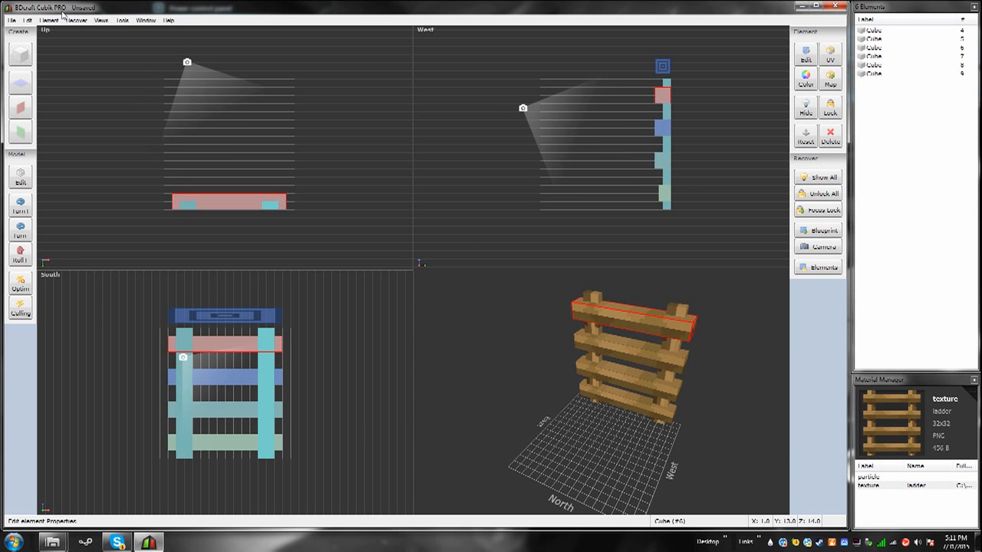
left_click(11, 21)
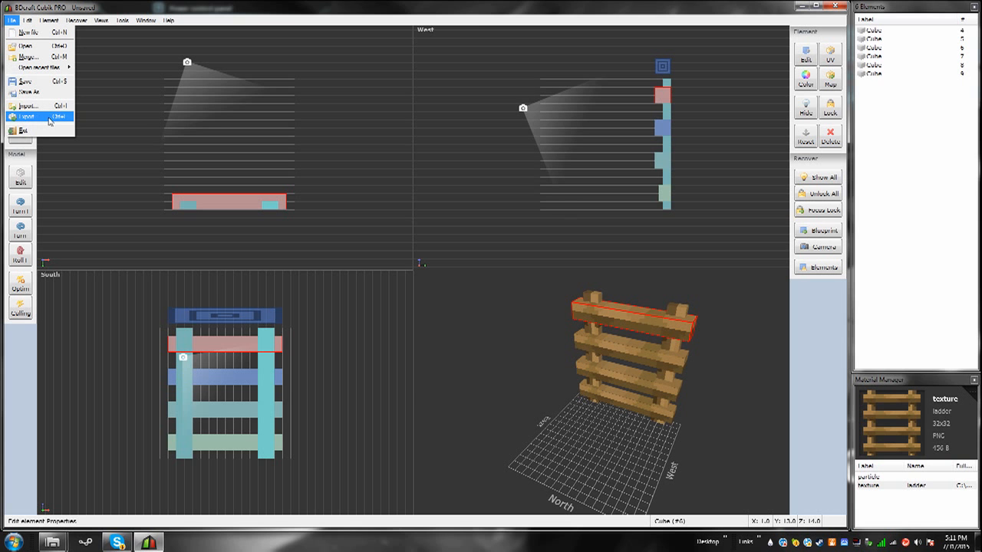
left_click(49, 119)
left_click(438, 359)
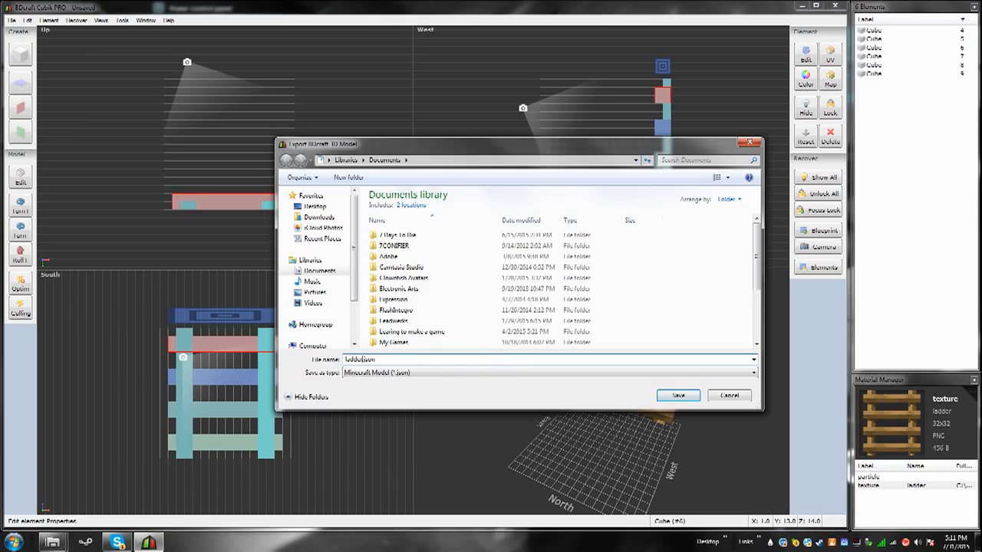
scroll(355, 252, "down", 1)
scroll(355, 251, "down", 1)
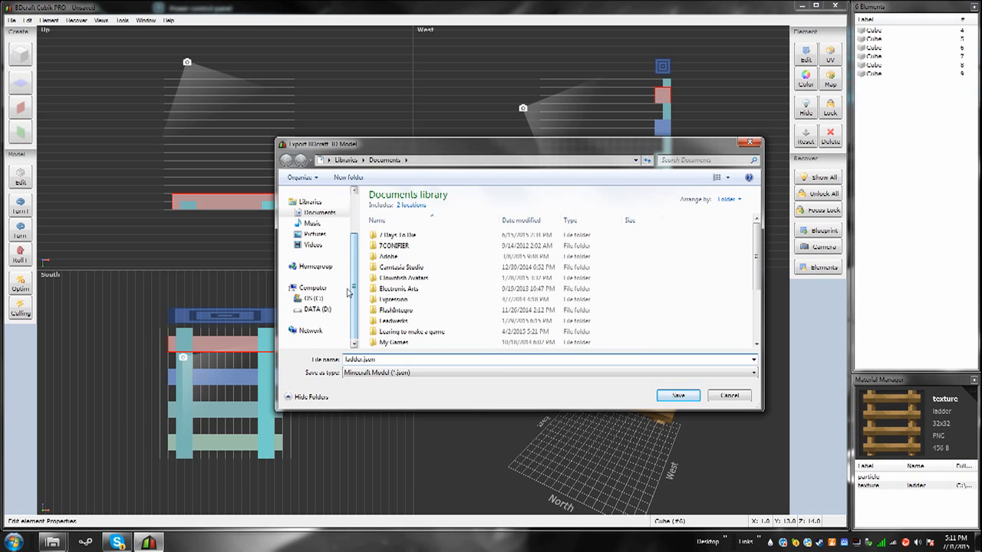
left_click(322, 300)
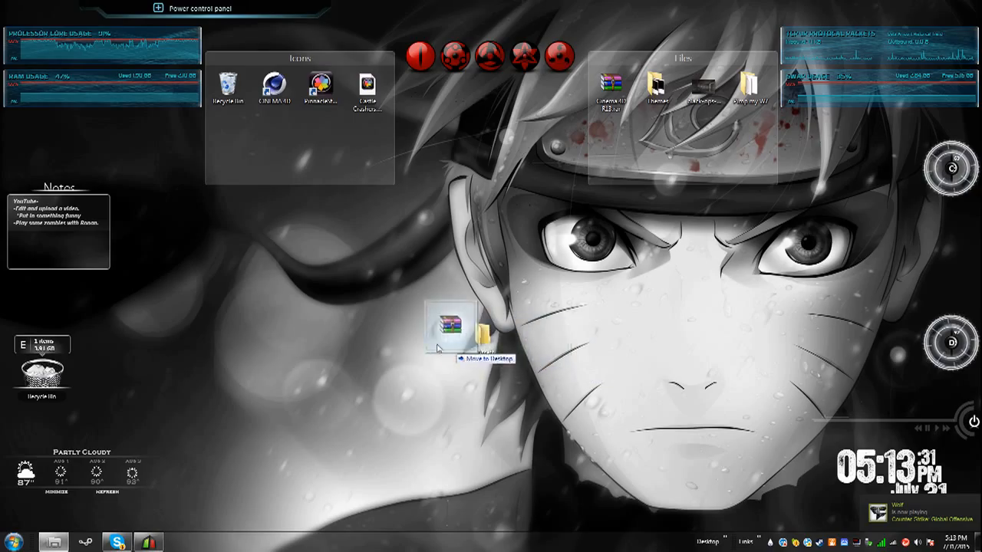
- Move the Ketchup Luv v1.0.zip archive onto the desktop and place it beside the Assets folder
left_click_drag(453, 330, 439, 345)
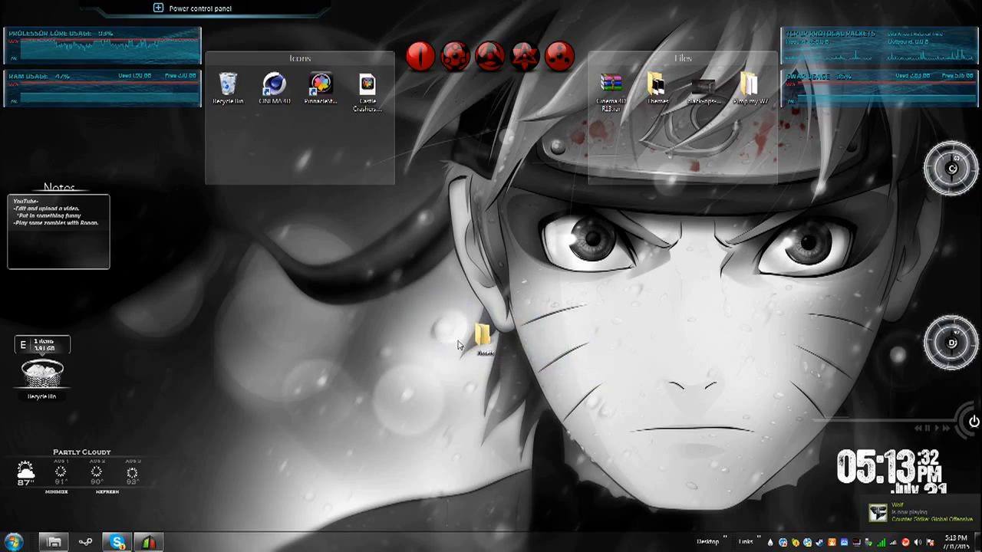
left_click_drag(16, 38, 445, 337)
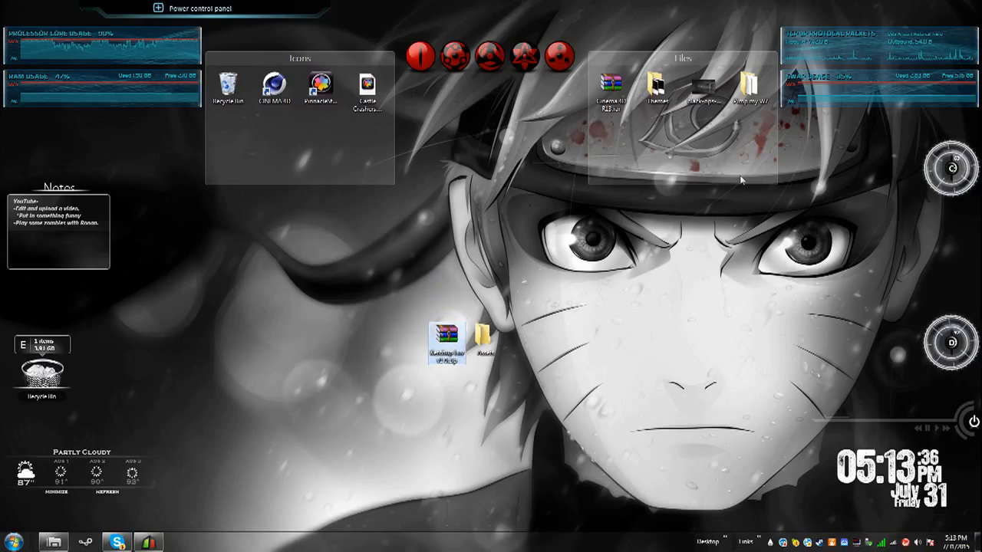
left_click(664, 216)
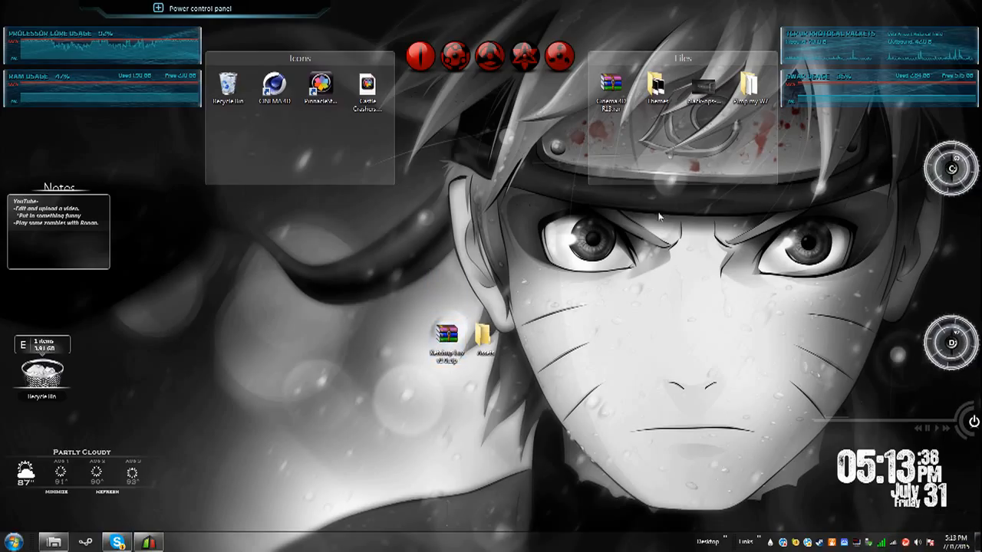
- Open the Ketchup Luv v1.0.zip archive in WinRAR and inspect its assets folder and pack.png entries
left_click(448, 353)
double_click(448, 353)
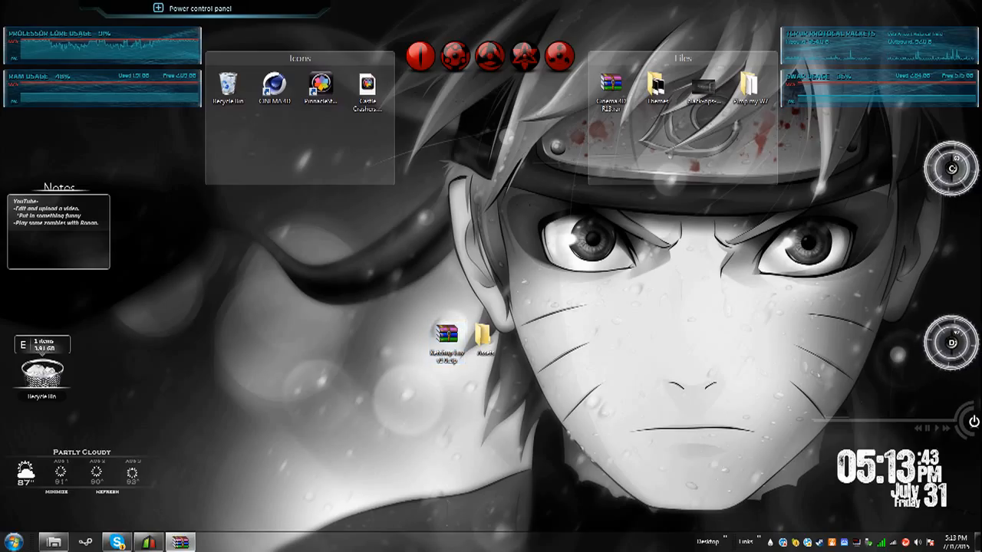
left_click_drag(138, 59, 556, 69)
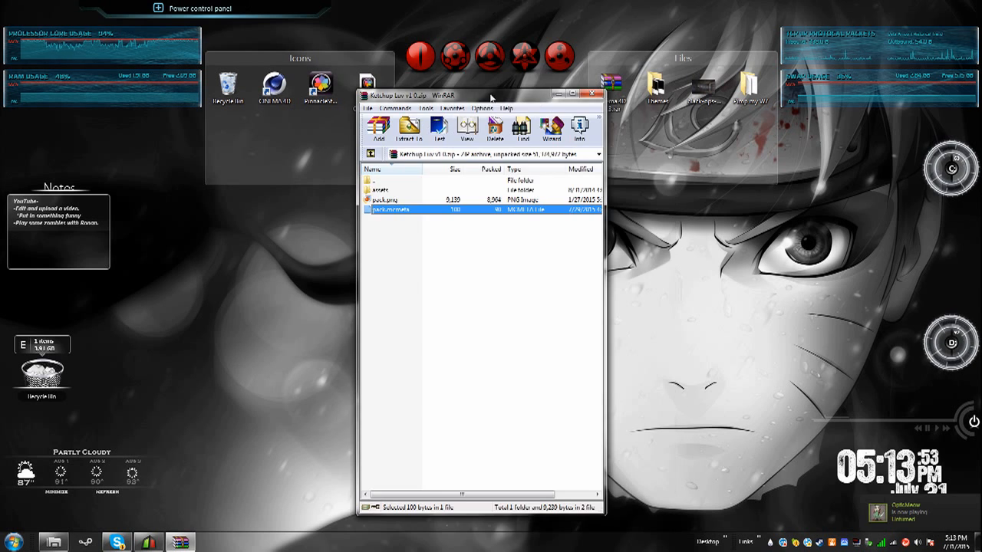
left_click_drag(498, 72, 259, 74)
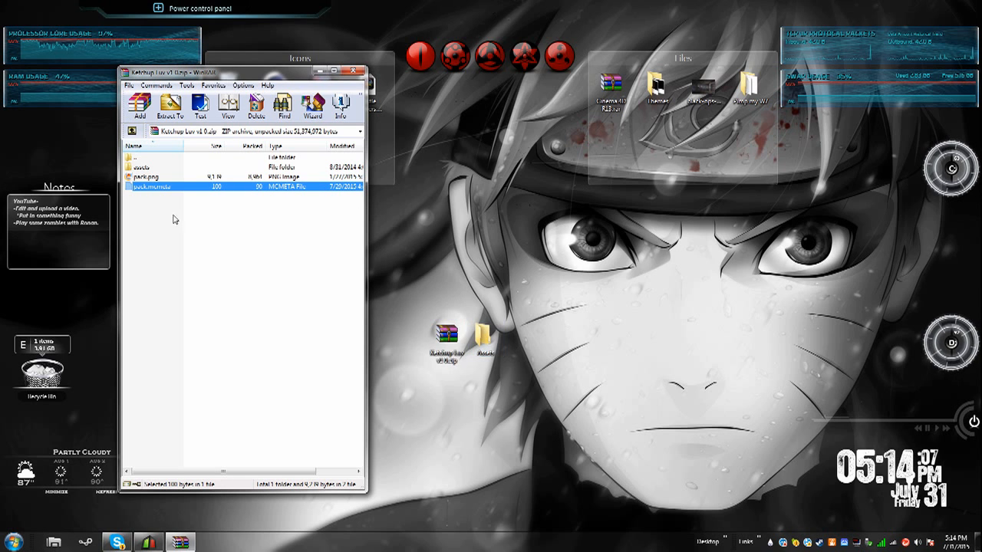
left_click(145, 167)
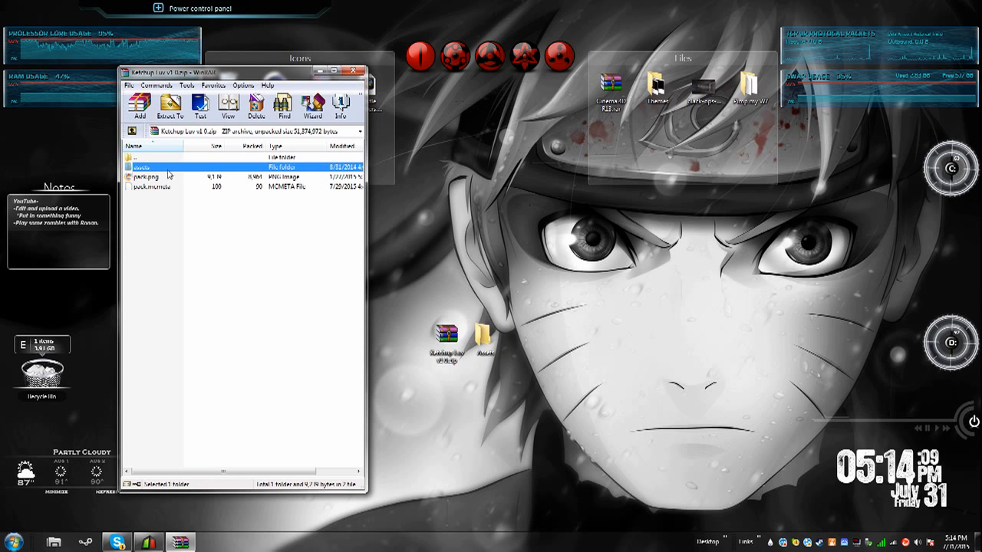
left_click(153, 177)
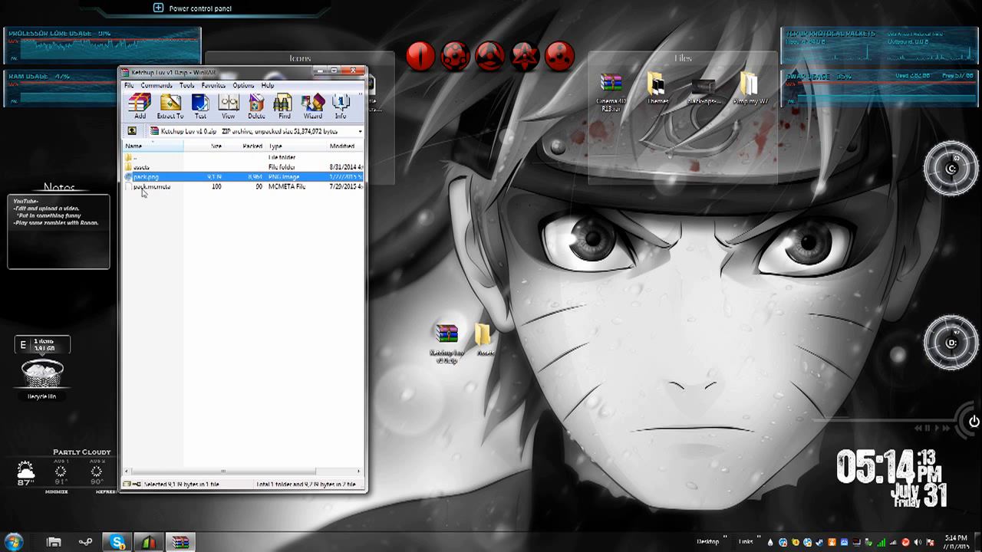
- Rename pack.mcmeta to pack.txt inside the Ketchup Luv v1.0.zip archive
left_click(181, 188)
right_click(184, 189)
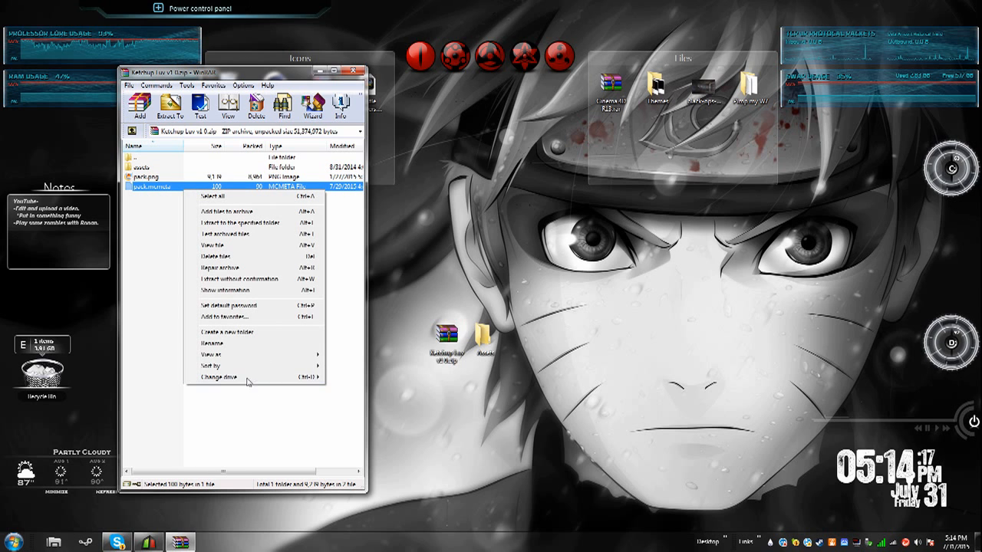
left_click(235, 343)
left_click_drag(172, 186, 149, 186)
left_click(147, 187)
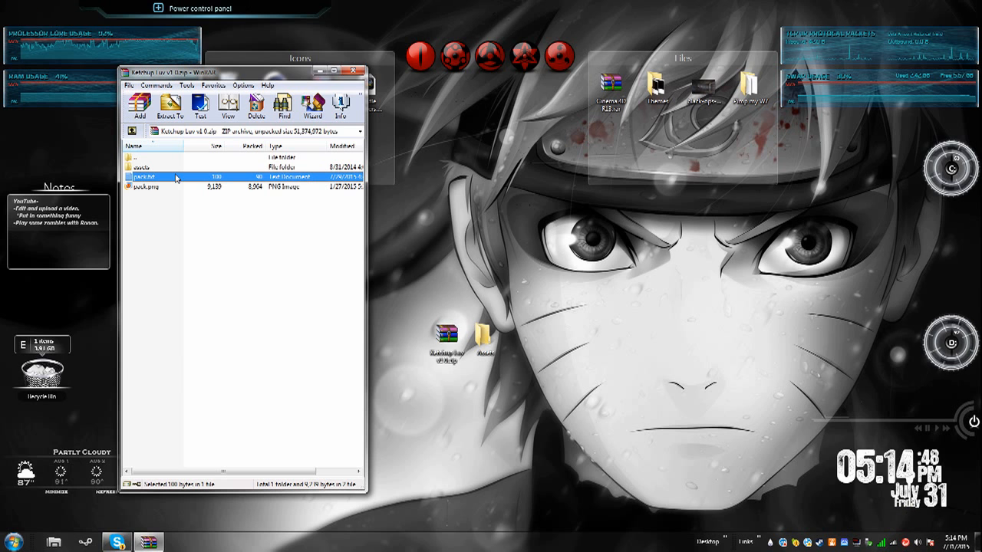
- Open pack.txt, review the pack format and description text, and close the file
double_click(167, 179)
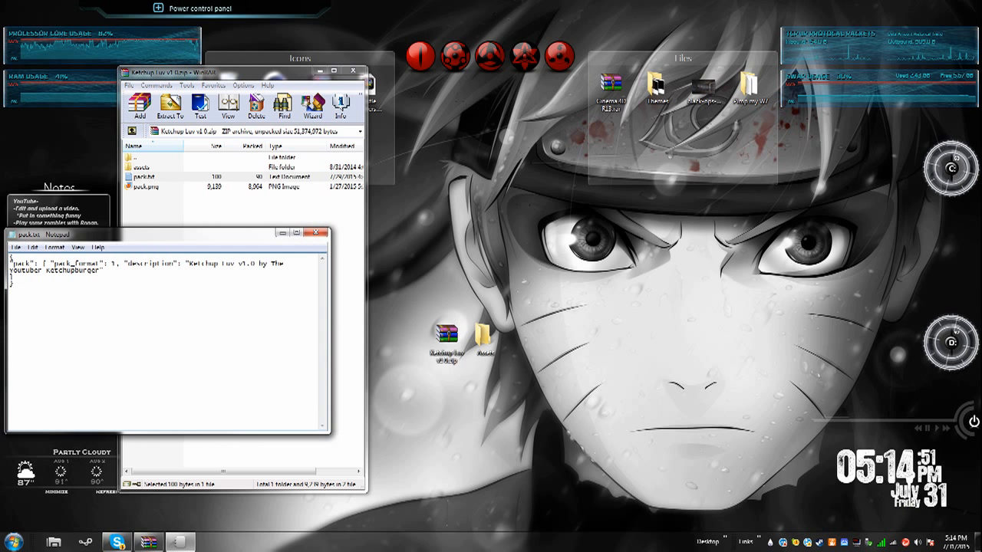
key("ctrl+a")
left_click(11, 261)
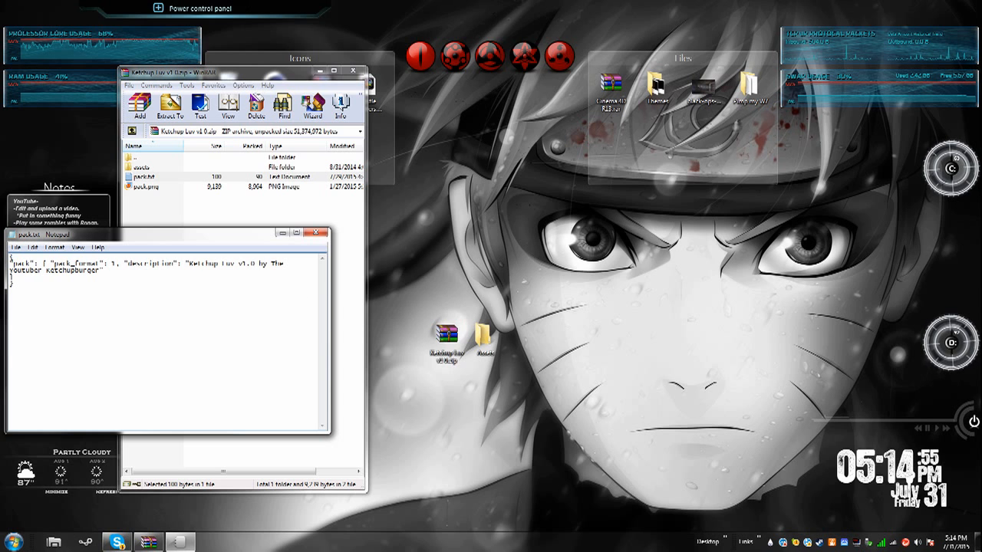
left_click(315, 232)
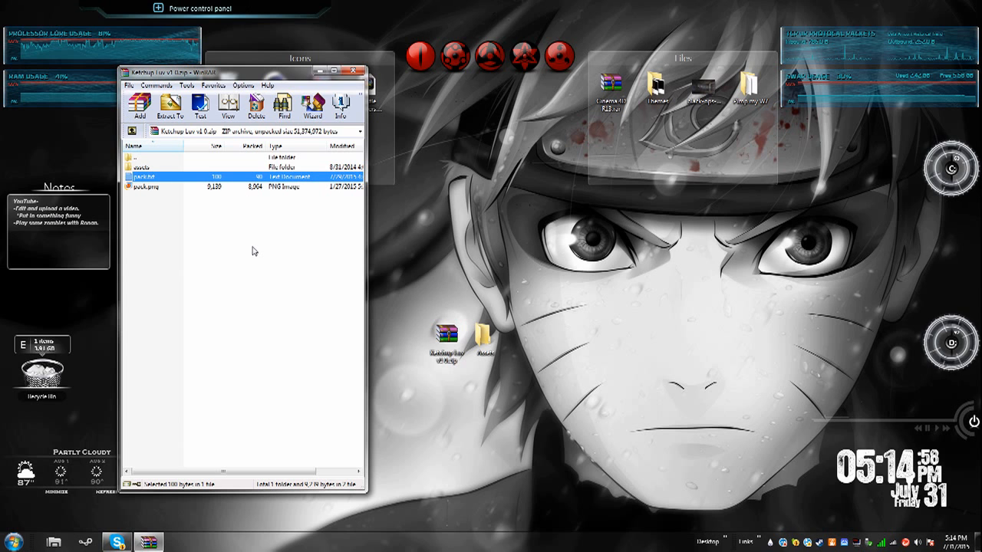
- Rename pack.txt back to pack.mcmeta
right_click(140, 178)
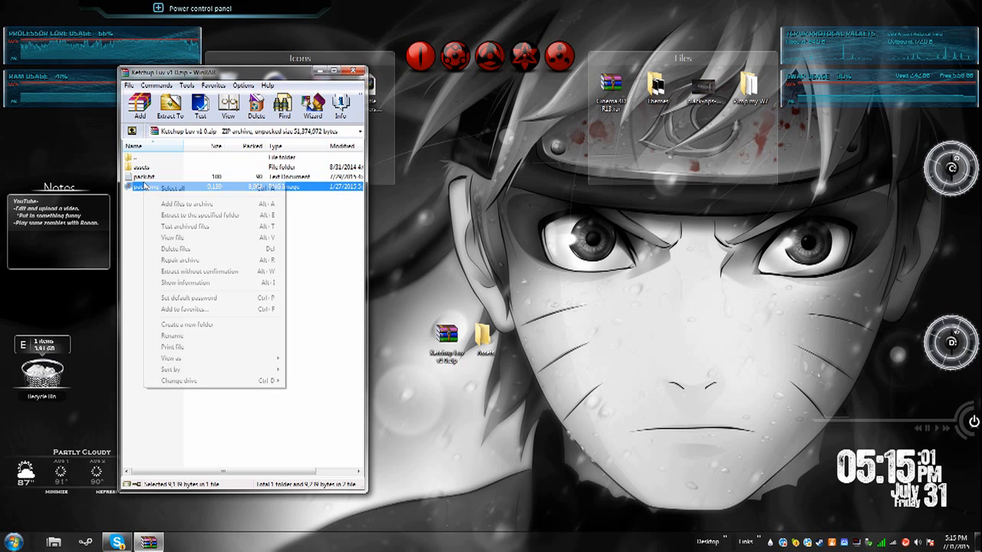
left_click(175, 327)
left_click(158, 177)
key("BackSpace")
key("BackSpace")
key("BackSpace")
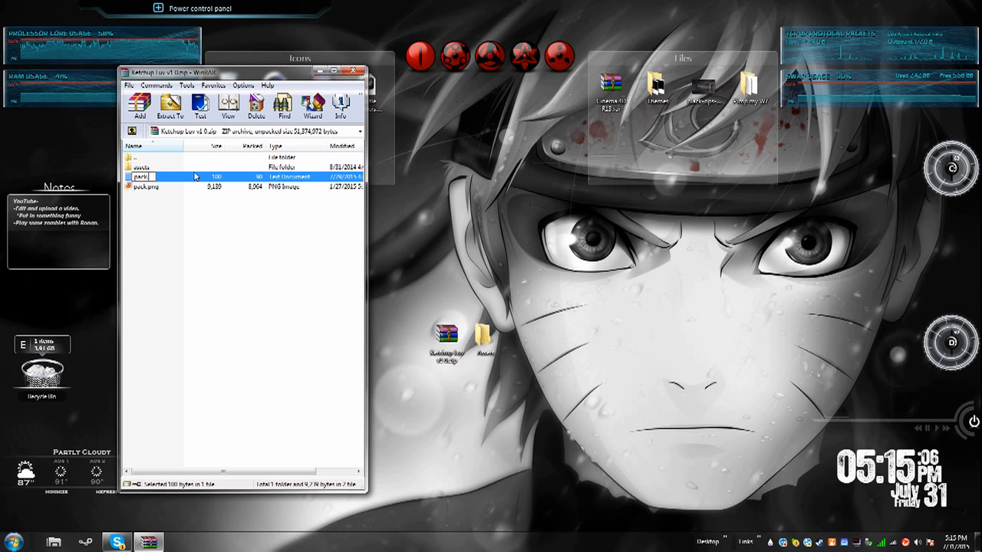
type("mcmeta")
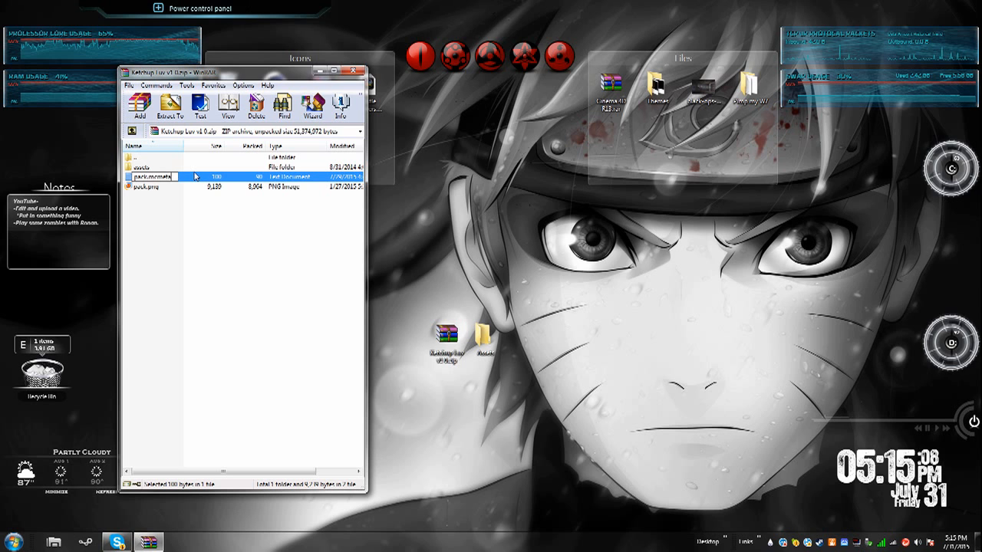
key("Return")
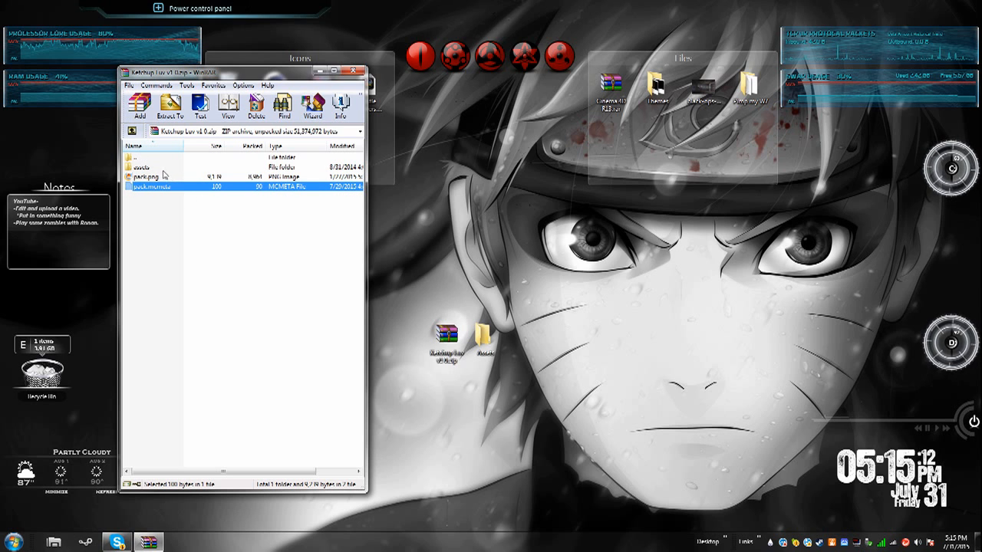
- Open the minecraft folder within assets and examine the subfolders of its textures folder
double_click(173, 166)
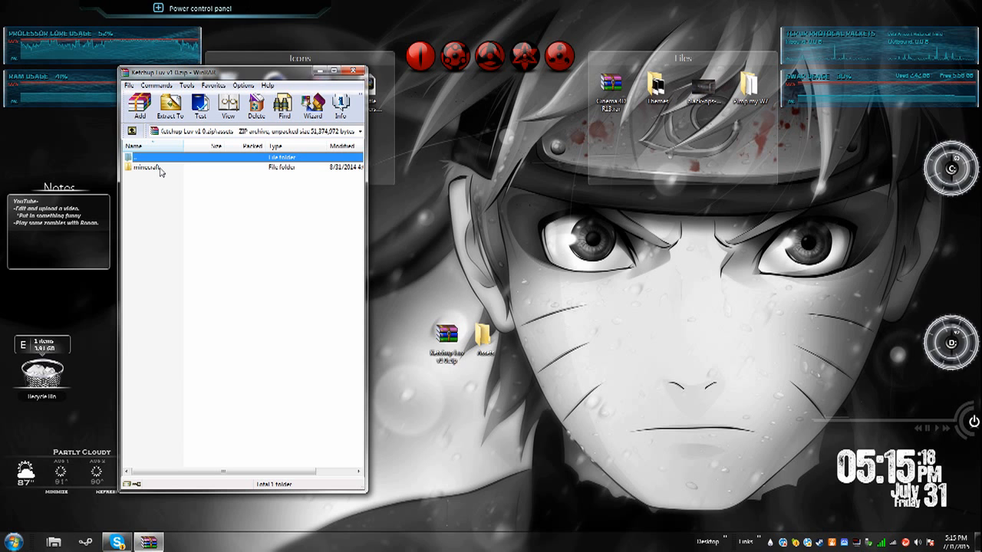
double_click(155, 168)
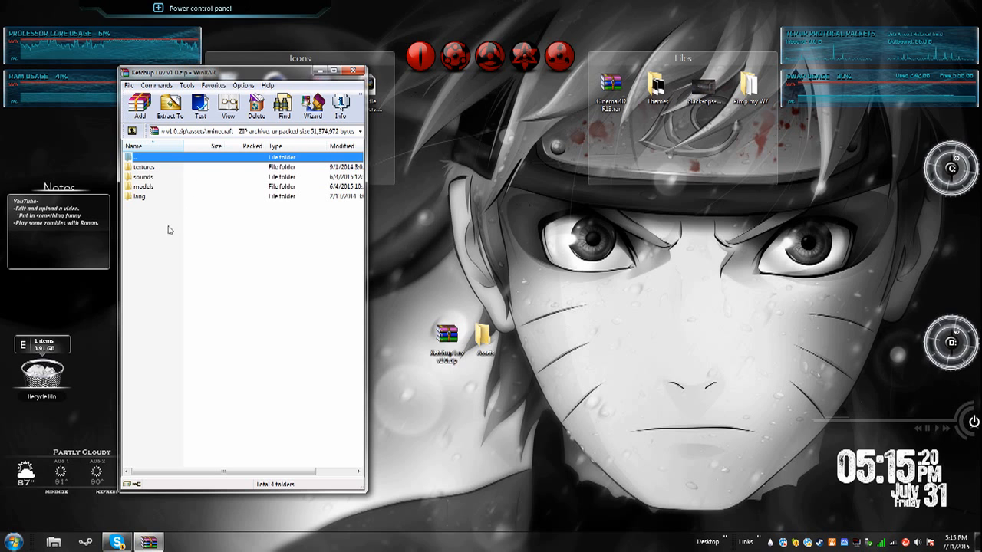
left_click_drag(137, 218, 173, 217)
left_click(154, 168)
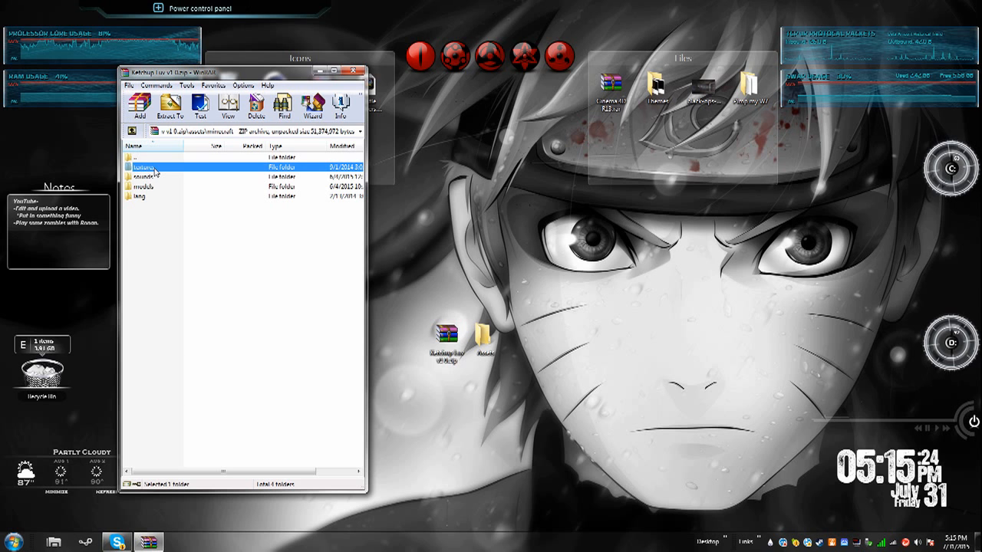
double_click(154, 168)
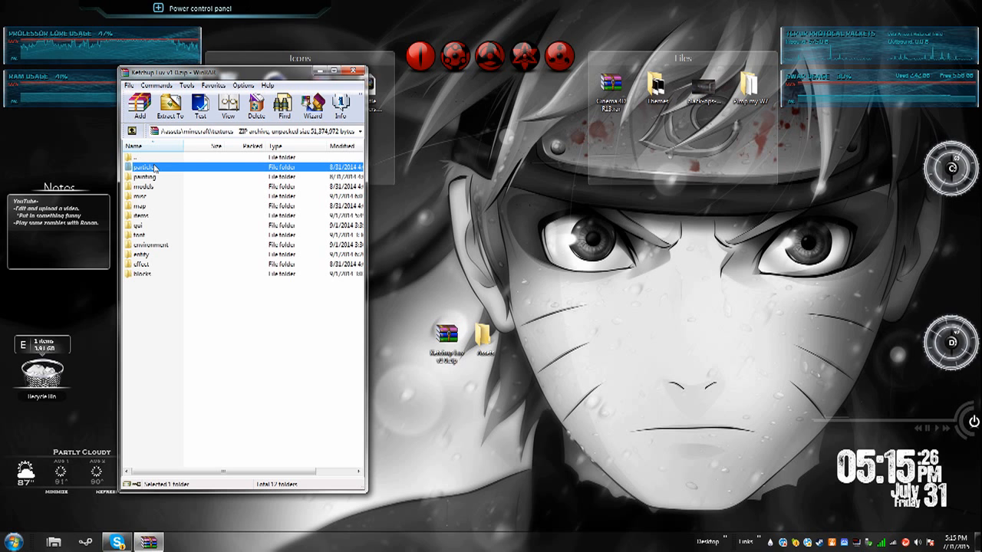
key("Up")
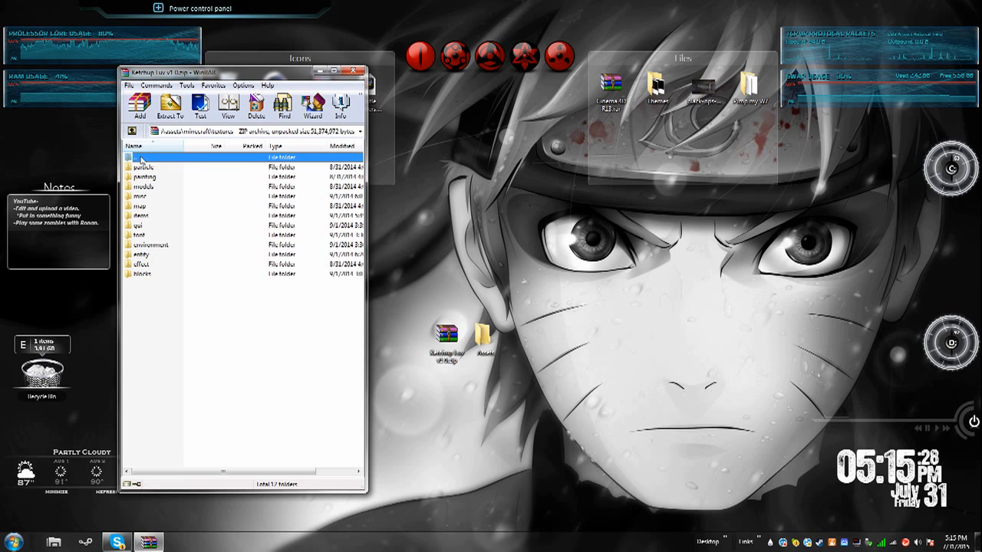
key("Return")
key("Return")
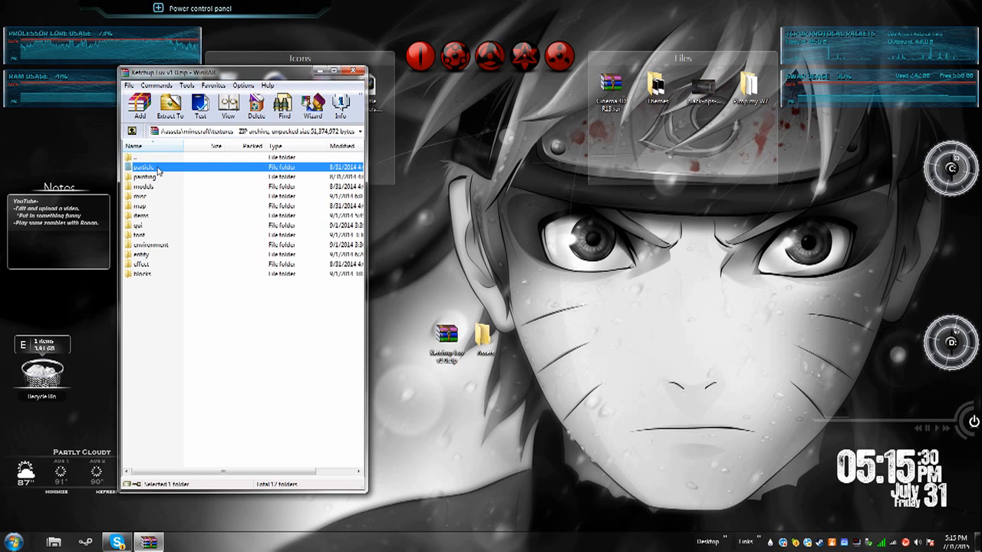
- Look through the records subfolder of the minecraft sounds folder, and return to the minecraft folder
double_click(152, 158)
double_click(154, 176)
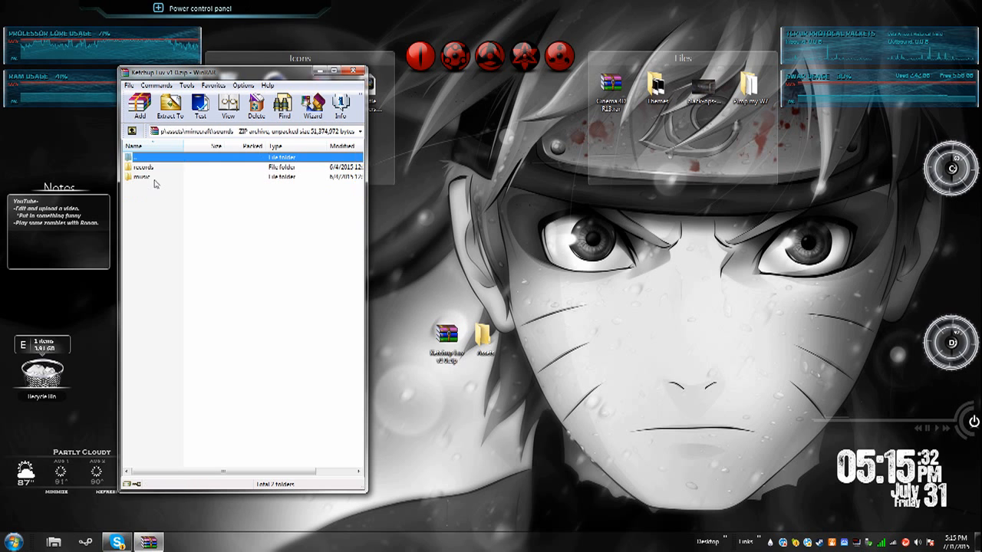
double_click(152, 168)
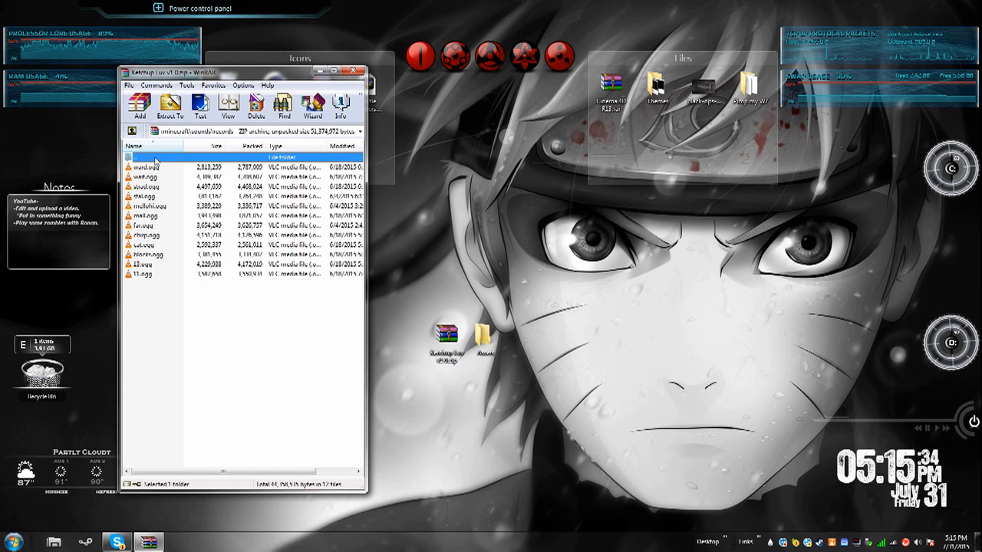
key("Return")
double_click(163, 158)
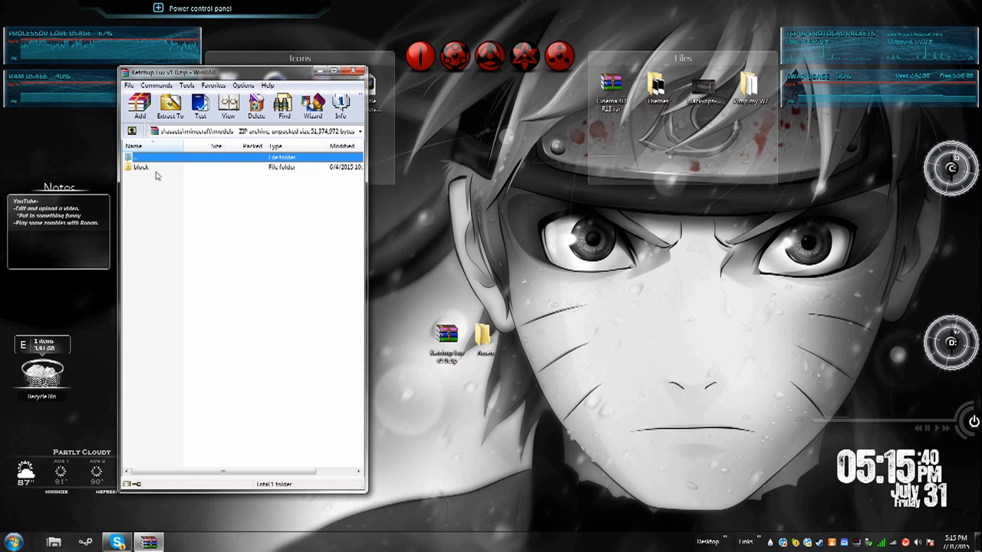
- Open the block folder inside models and inspect its noteblock, ladder, jukebox, bed_head and bed_foot JSON files
double_click(151, 167)
left_click_drag(156, 270, 200, 168)
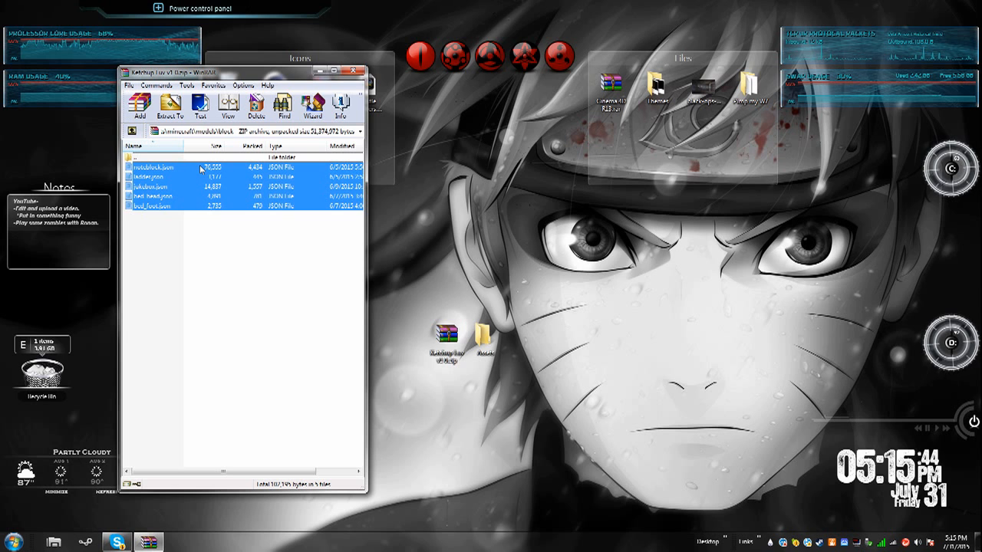
left_click(153, 177)
left_click(159, 169)
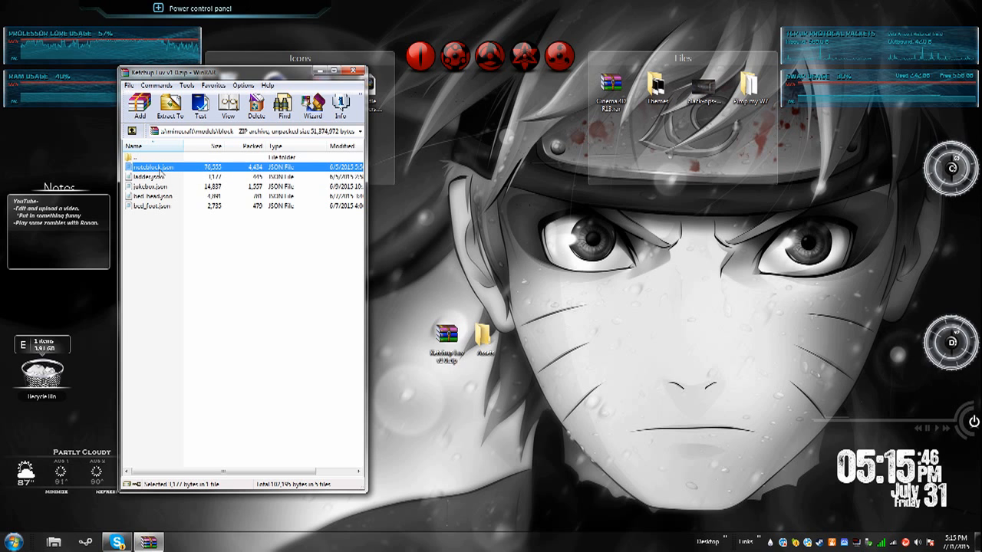
left_click(170, 186)
left_click(175, 197)
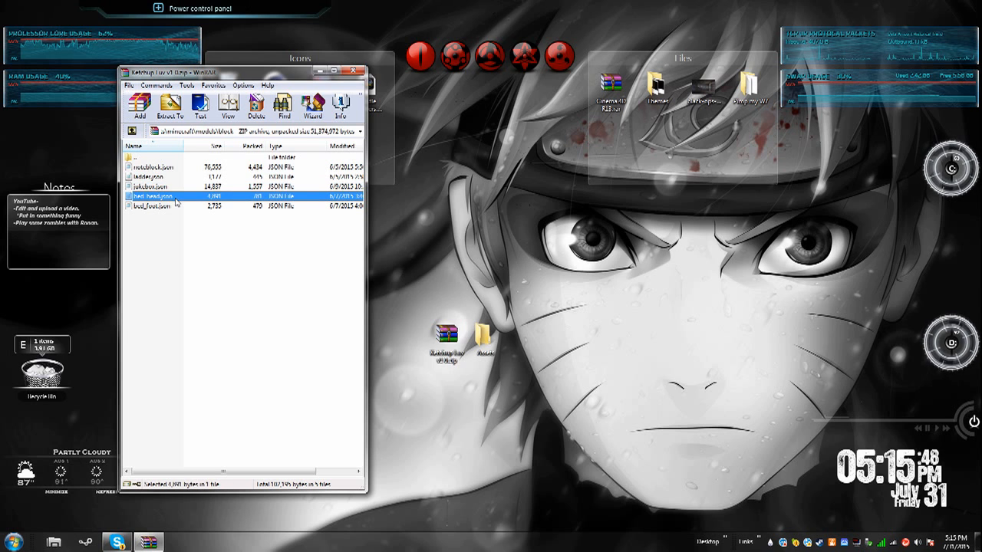
left_click(168, 207)
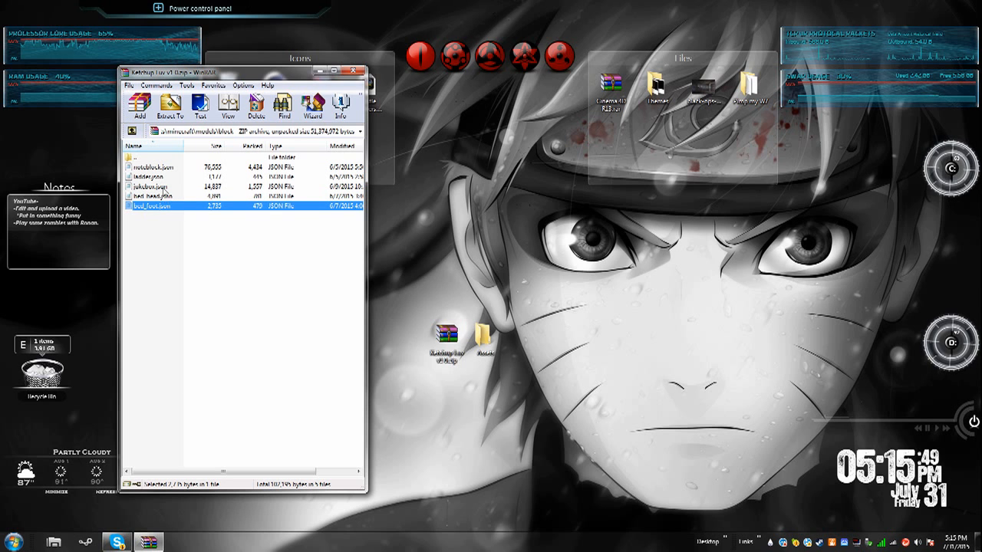
- Try to open en_US.lang from the minecraft lang folder, and cancel the program selection dialog
double_click(157, 158)
double_click(156, 159)
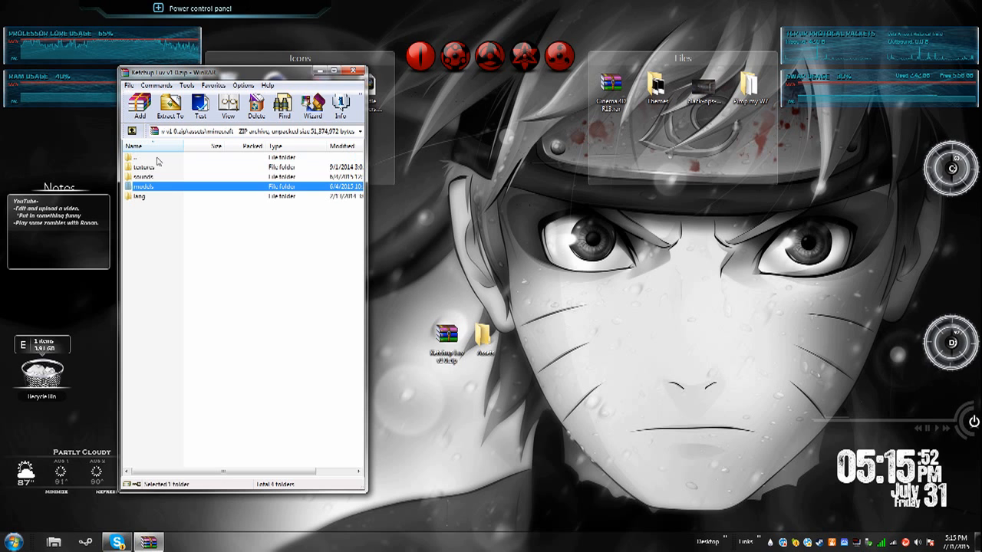
double_click(154, 197)
left_click(170, 167)
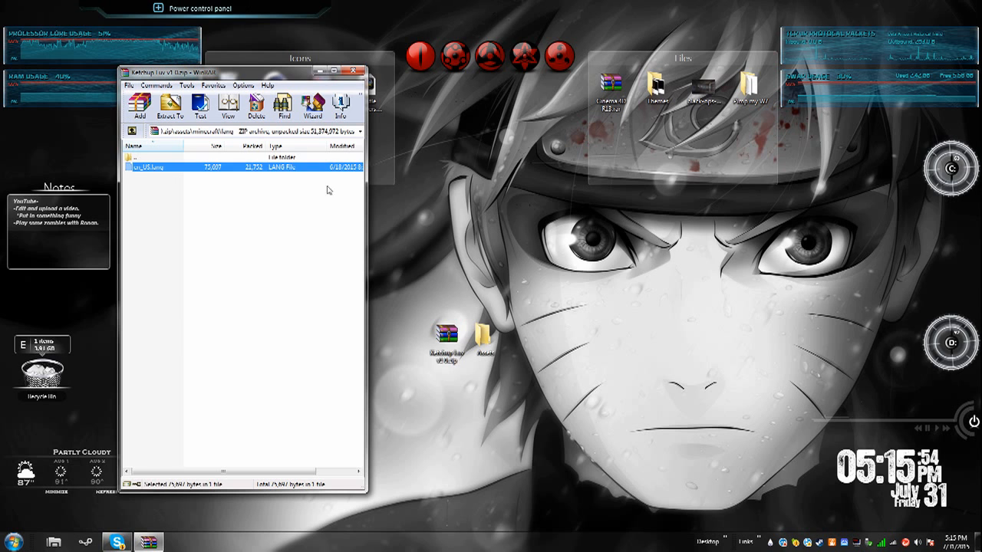
double_click(171, 165)
left_click(574, 322)
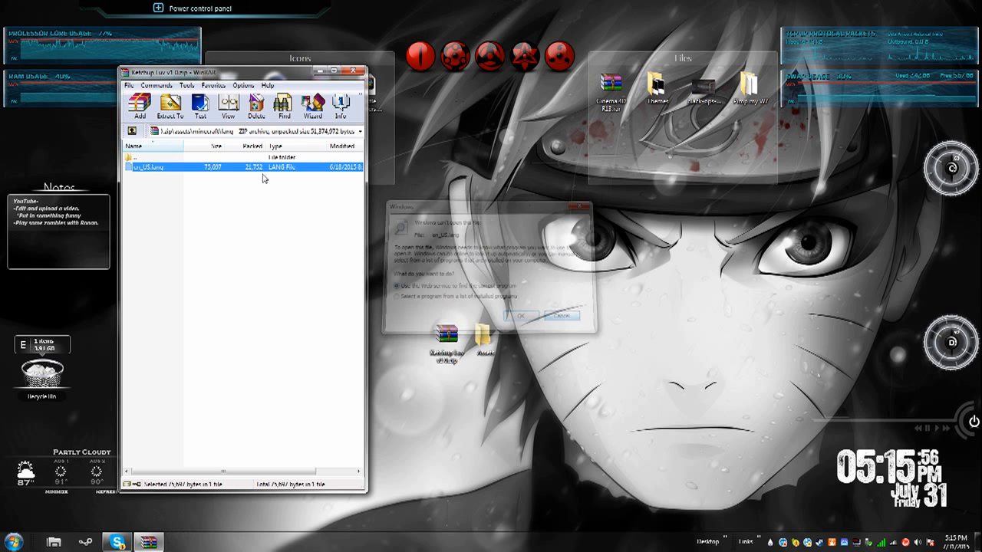
- Revisit the JSON models in models\block, and return to the archive's root
double_click(169, 158)
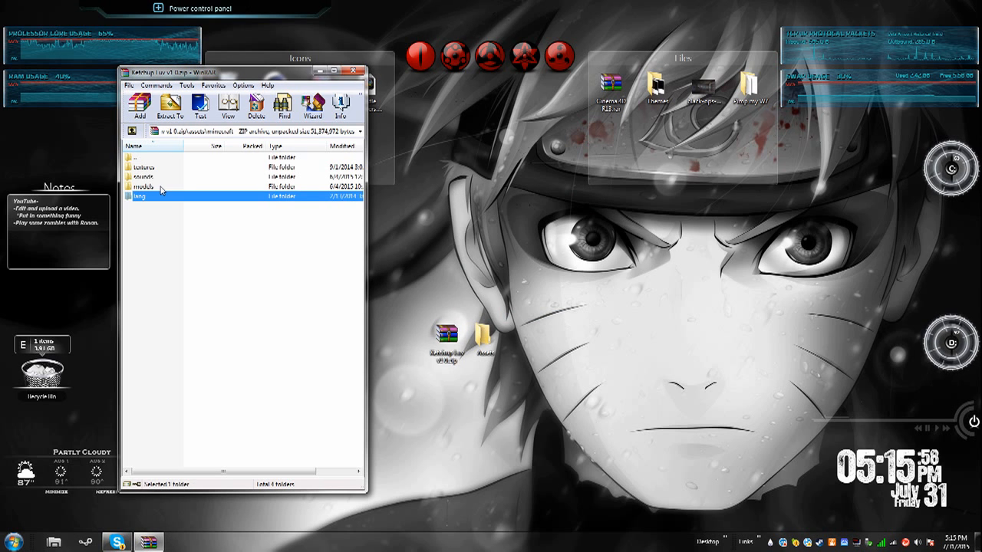
double_click(163, 187)
double_click(160, 169)
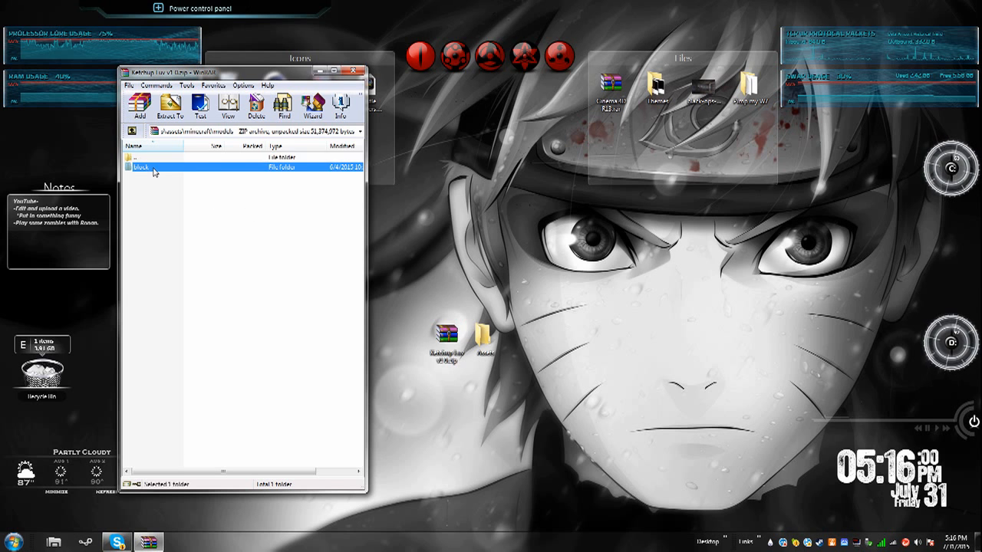
left_click_drag(139, 232, 172, 176)
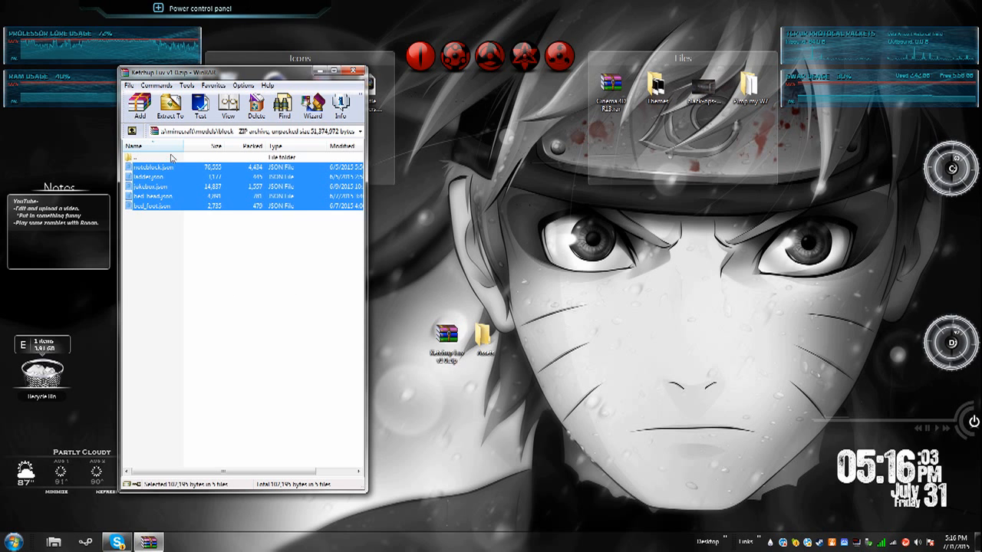
double_click(168, 158)
double_click(168, 158)
double_click(168, 158)
double_click(167, 158)
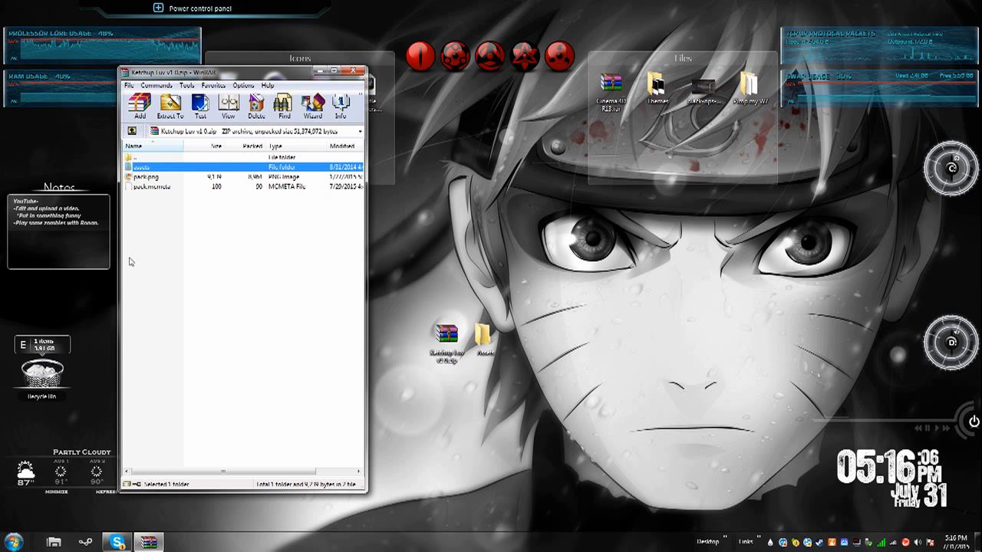
- Retrace the path assets\minecraft\models\block from the archive root and point out all the JSON model files
double_click(157, 167)
double_click(161, 168)
double_click(158, 187)
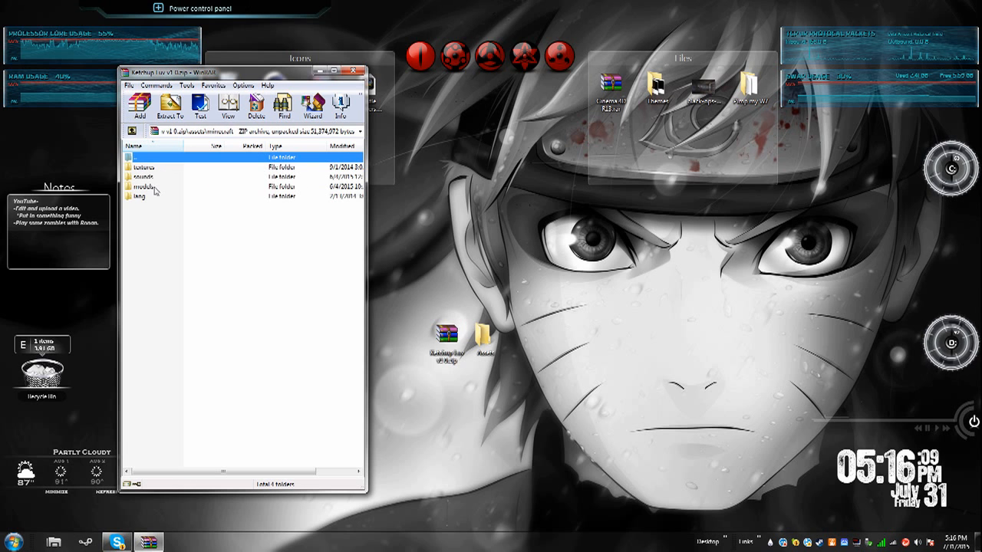
double_click(160, 167)
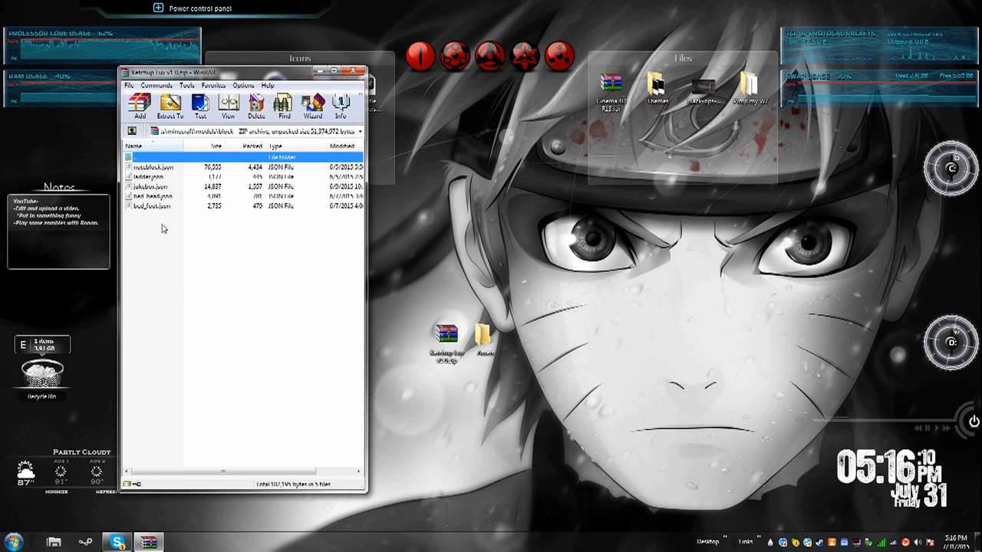
left_click_drag(151, 251, 228, 166)
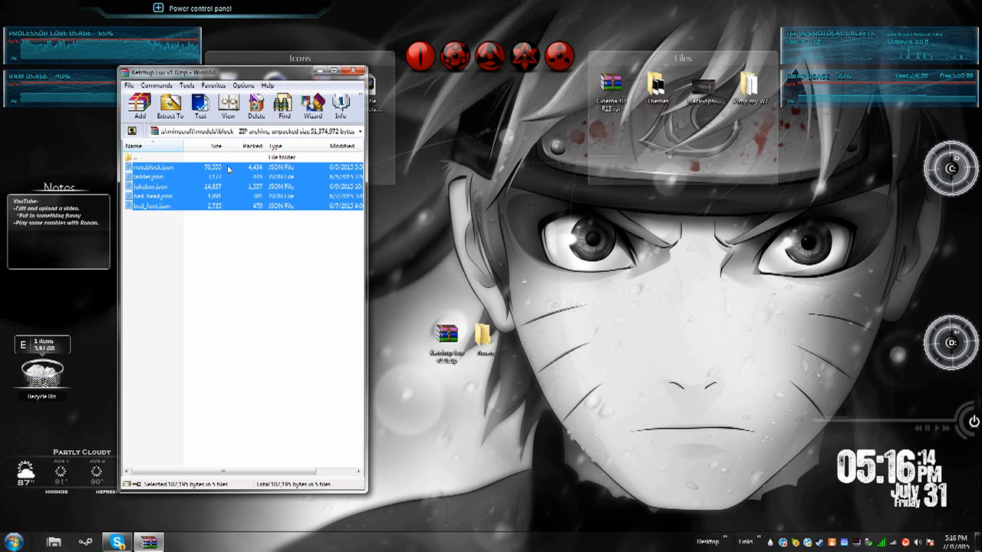
left_click(266, 292)
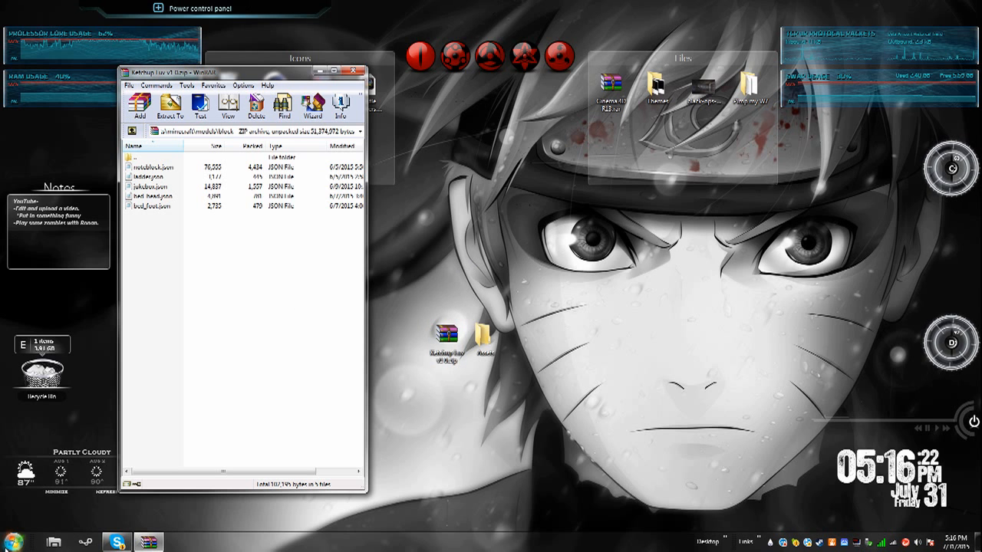
- Find the Windows %appdata% location and open the resourcepacks folder inside Roaming\.minecraft
left_click(15, 539)
left_click(63, 516)
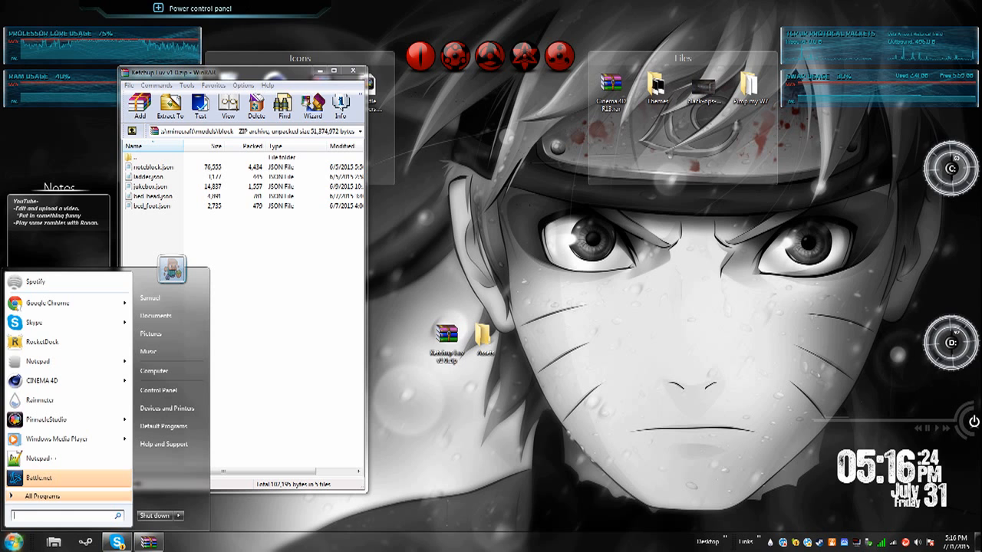
type("%appdata")
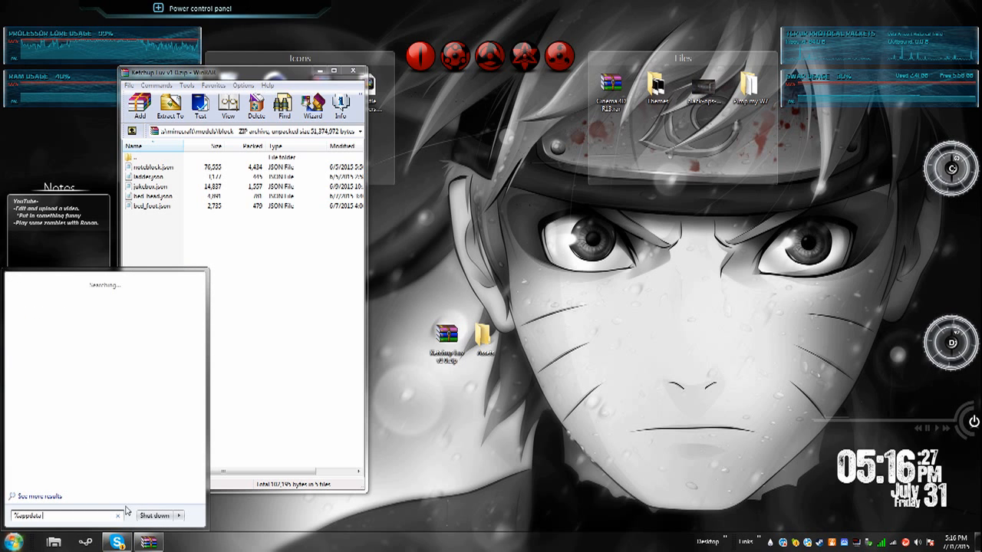
key("Return")
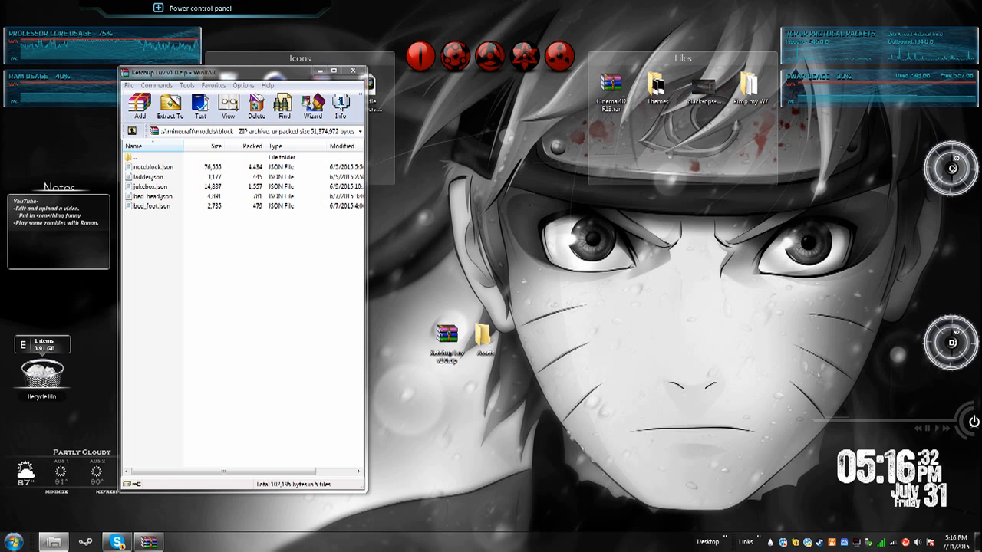
left_click_drag(0, 51, 458, 106)
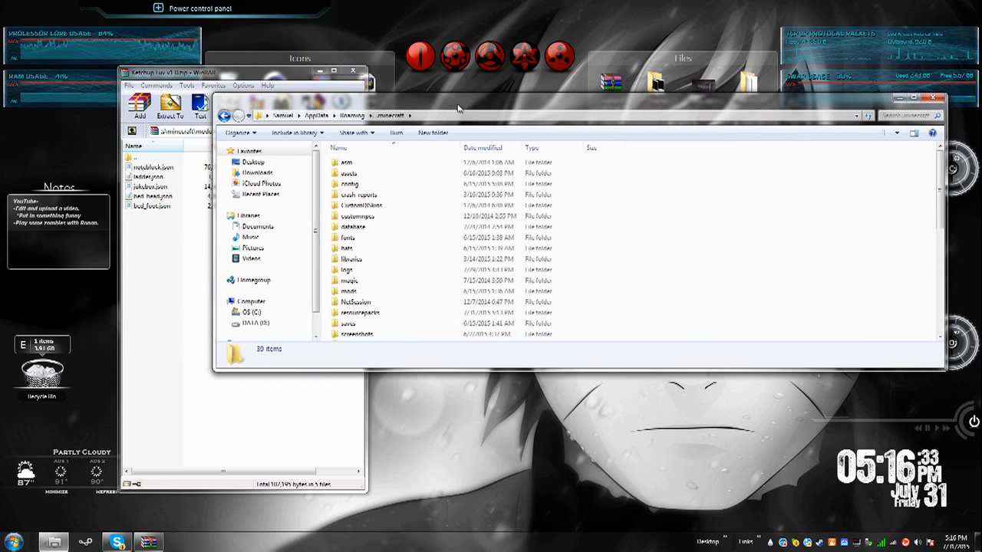
double_click(367, 313)
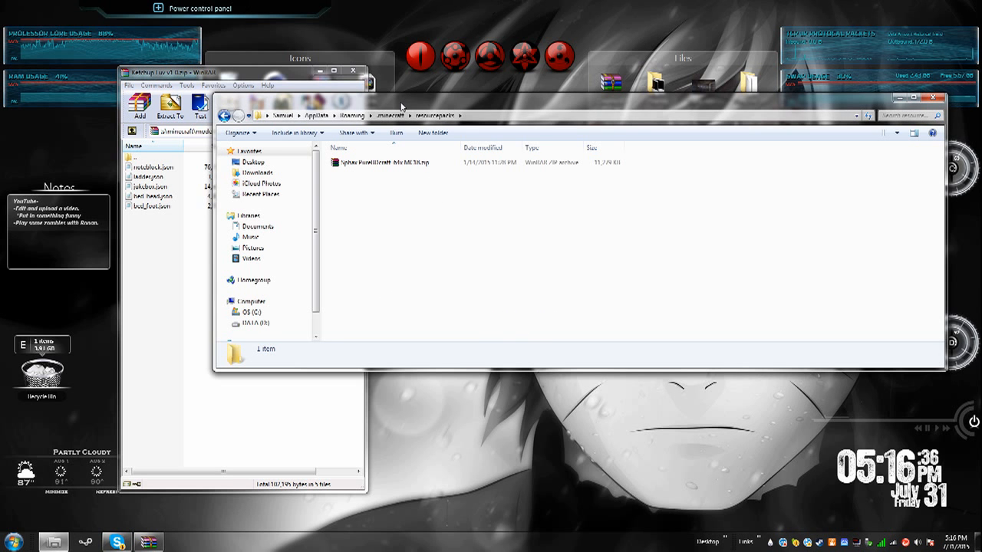
- Close the Ketchup Luv archive window and move its zip file from the desktop into the resourcepacks folder
left_click_drag(401, 107, 348, 210)
left_click(353, 71)
left_click_drag(426, 214, 288, 460)
left_click_drag(348, 385, 320, 225)
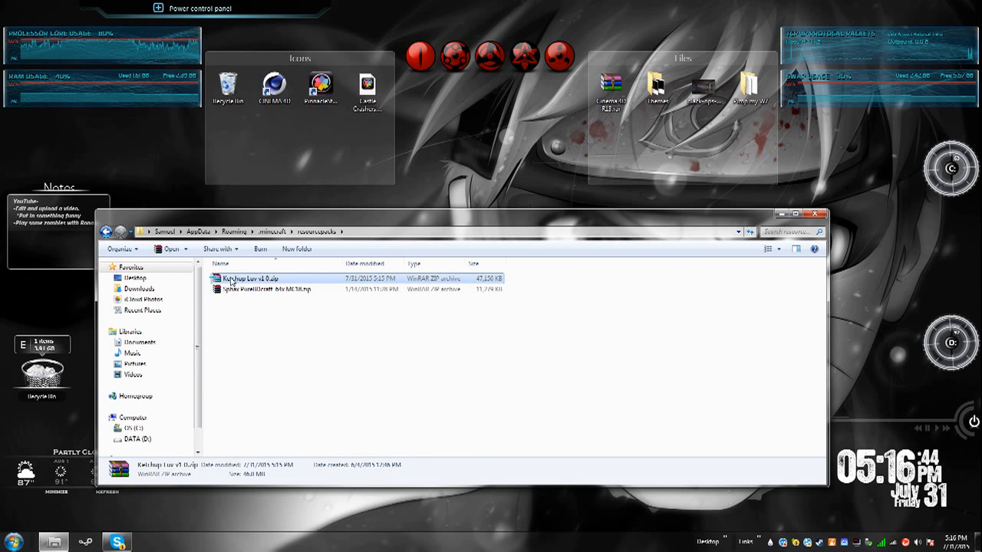
- Select both zip archives in resourcepacks, and reposition the folder window to uncover the Assets folder on the desktop
left_click_drag(537, 218, 540, 154)
left_click_drag(223, 257, 341, 279)
left_click_drag(197, 261, 336, 208)
left_click_drag(378, 162, 502, 377)
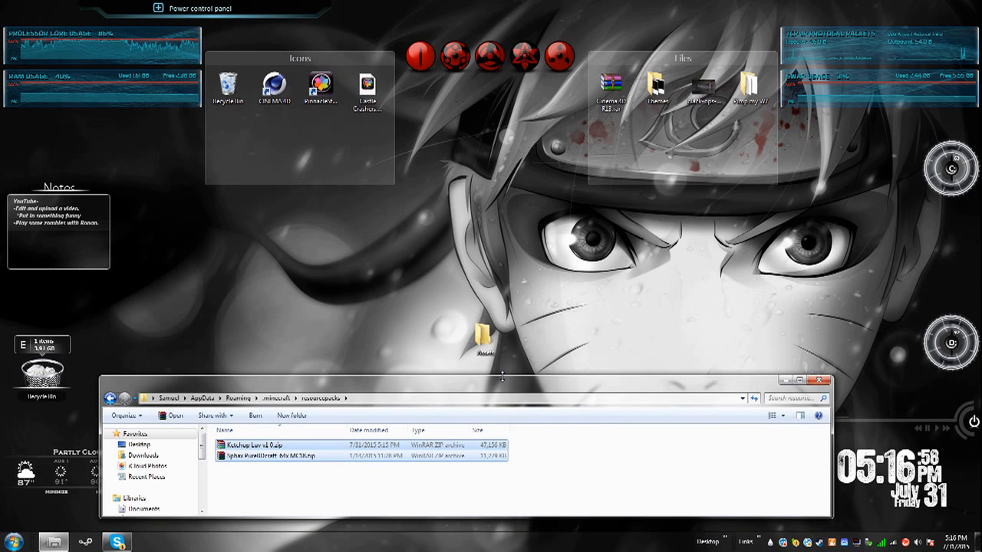
- Delete the Assets folder from the desktop and close the resourcepacks window
right_click(491, 334)
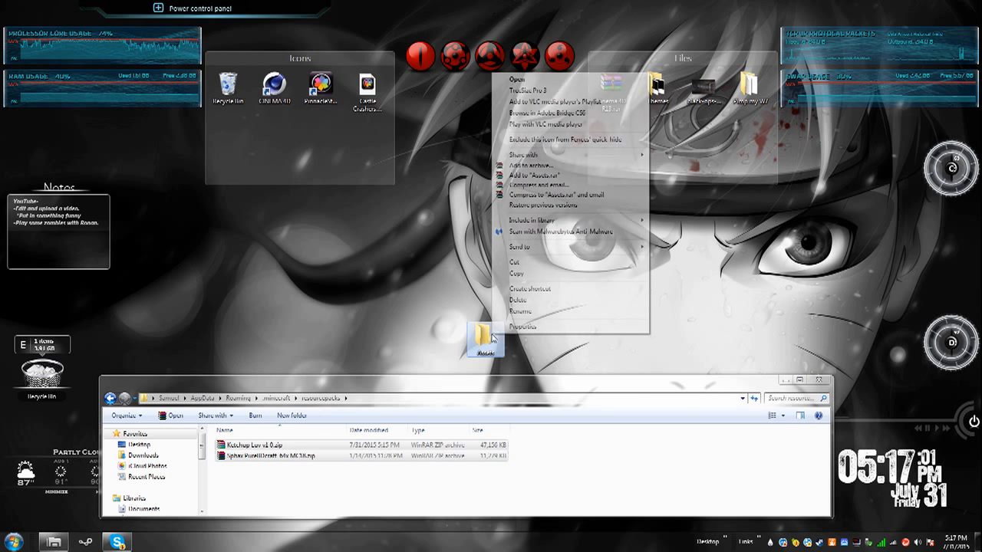
left_click(552, 300)
left_click(531, 312)
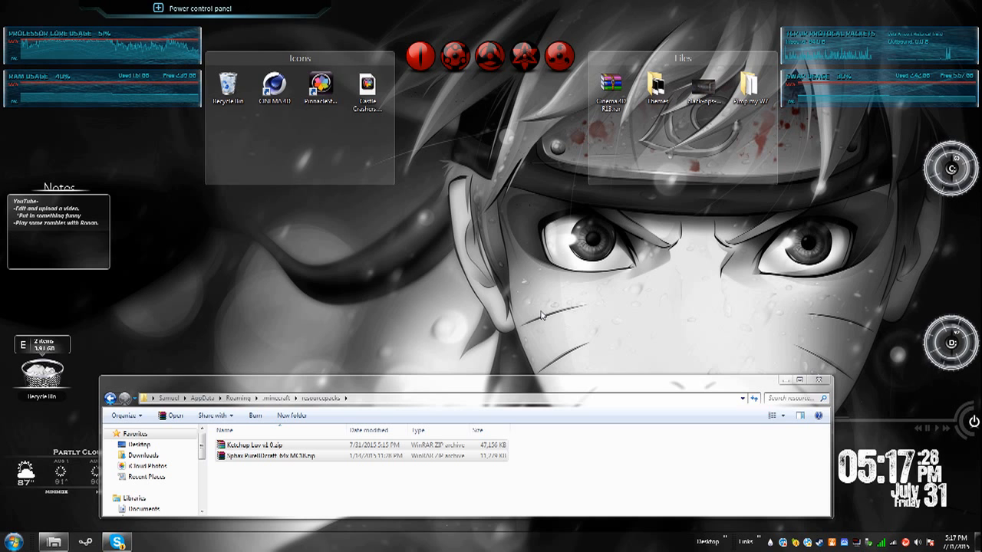
left_click_drag(358, 383, 380, 206)
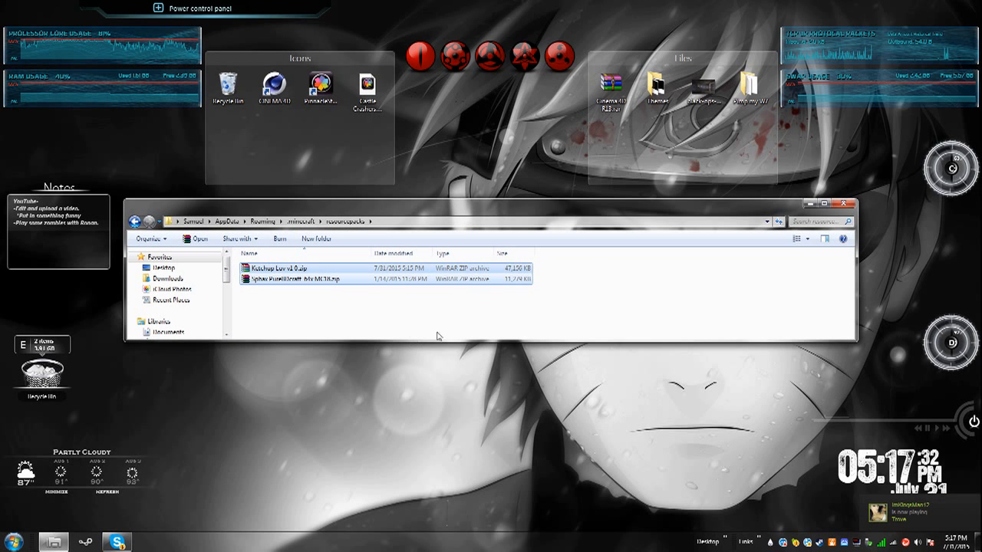
left_click(843, 203)
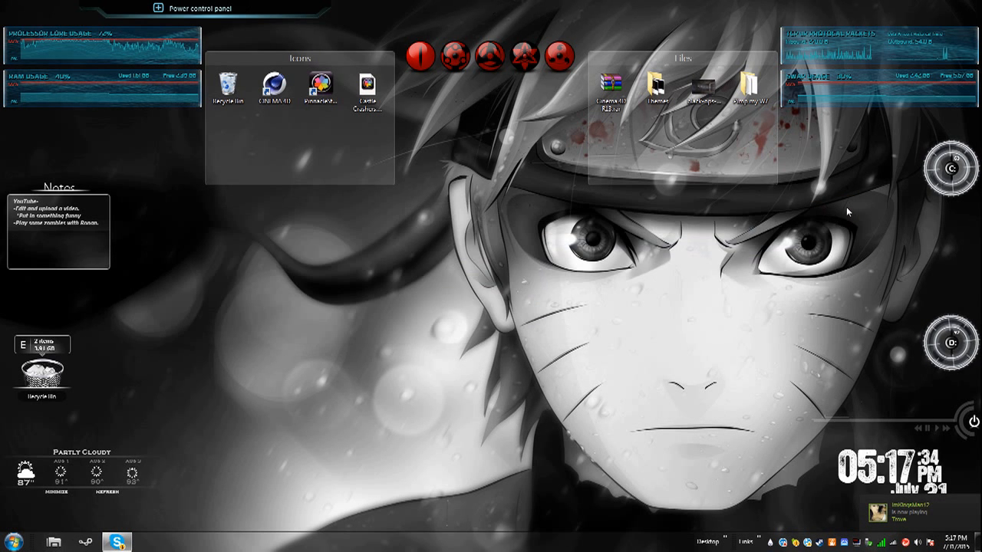